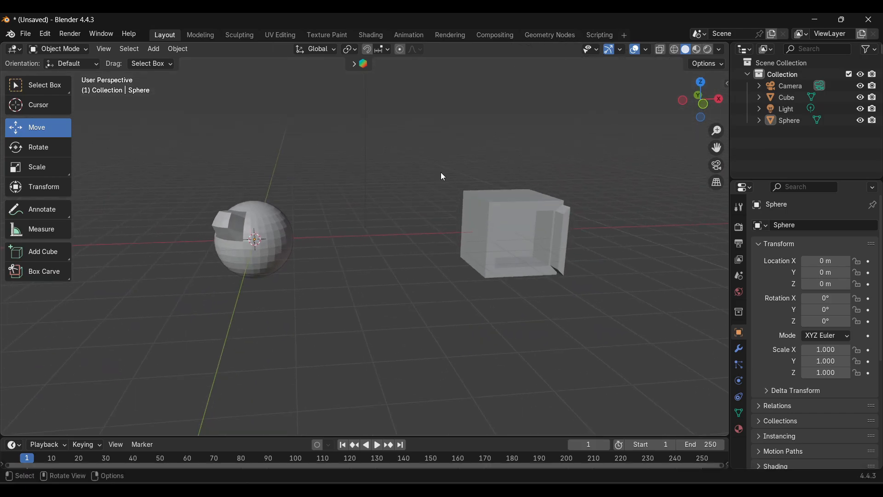
Step: Switch the viewport to Material Preview shading
scroll(443, 177, "down", 5)
scroll(443, 177, "up", 4)
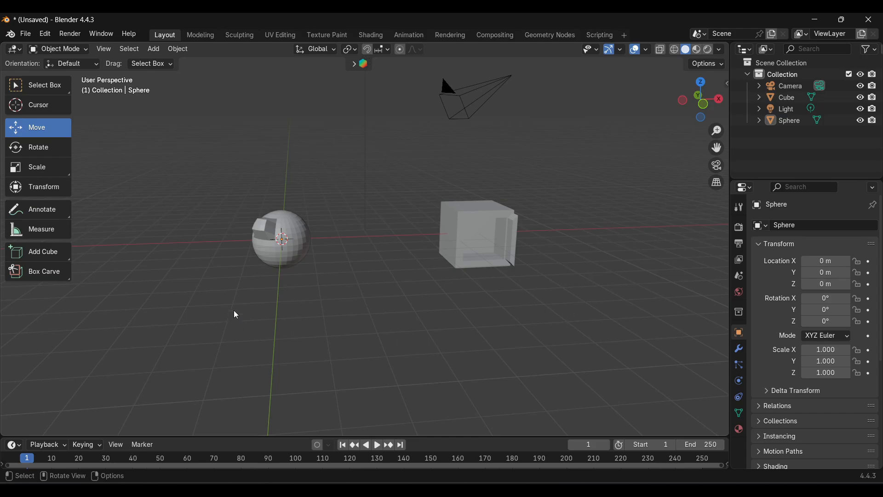
left_click(701, 54)
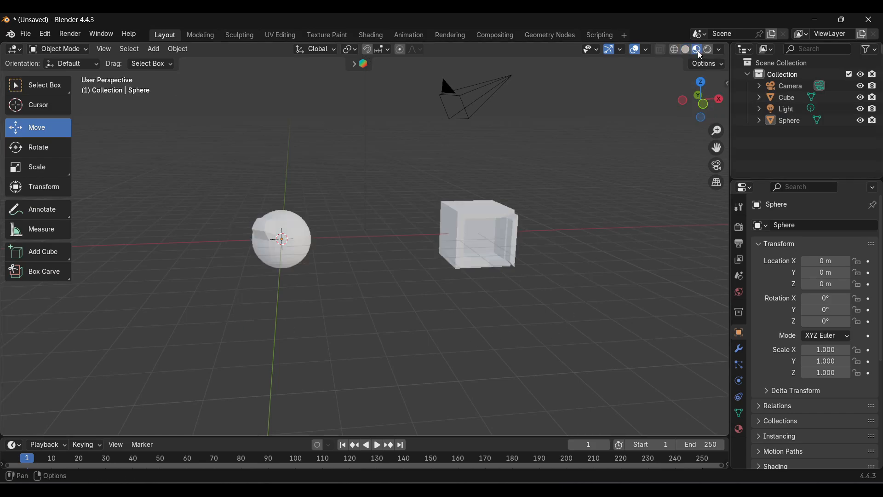
scroll(354, 227, "up", 2)
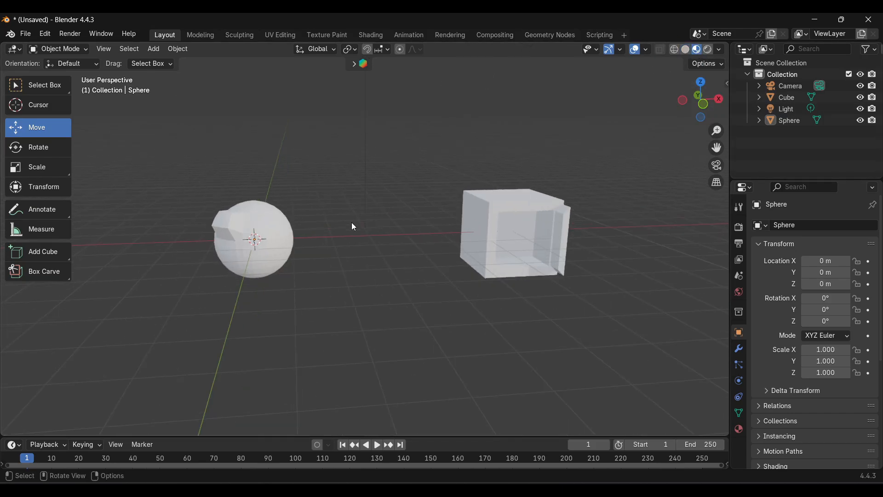
Step: Move the sphere away from the origin to about X -3.96 m, Y 2.51 m
left_click_drag(294, 245, 400, 226, "alt")
scroll(400, 226, "down", 4)
left_click_drag(355, 249, 367, 256, "alt+shift")
left_click(337, 250)
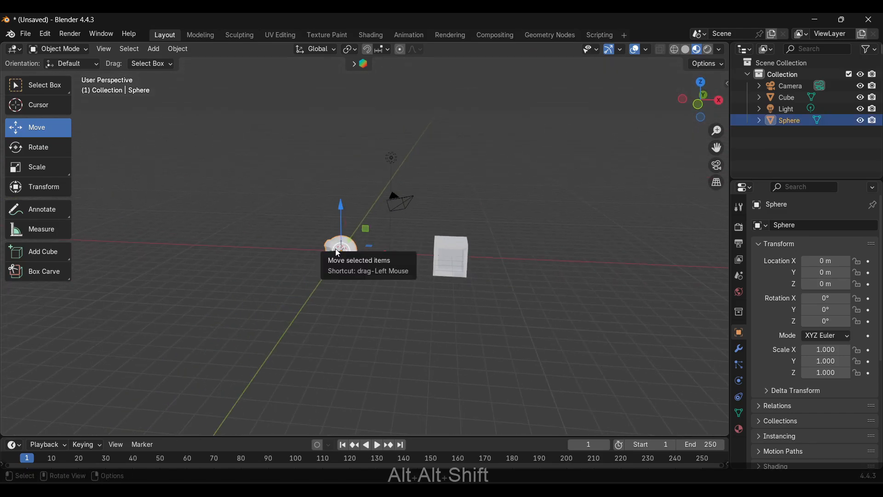
key("g")
key("y")
key("x")
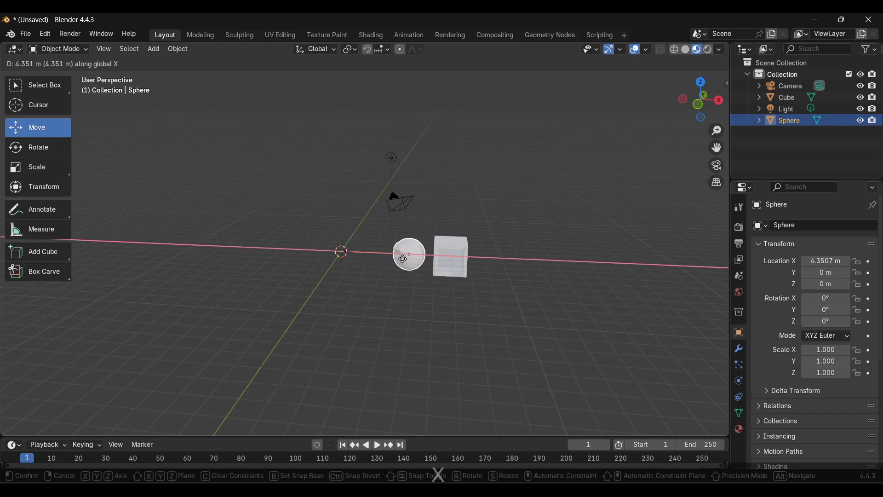
left_click(396, 259)
Step: Move the sphere along the Y axis to about Y 0.22 m
left_click_drag(421, 292, 300, 268, "alt")
scroll(439, 283, "up", 4)
scroll(461, 287, "down", 3)
scroll(432, 283, "up", 1)
mouse_move(324, 255)
left_mouse_down("alt")
mouse_move(269, 284)
mouse_move(323, 241)
left_mouse_up("alt")
left_click_drag(368, 307, 435, 279, "alt")
left_click_drag(286, 253, 304, 268, "alt")
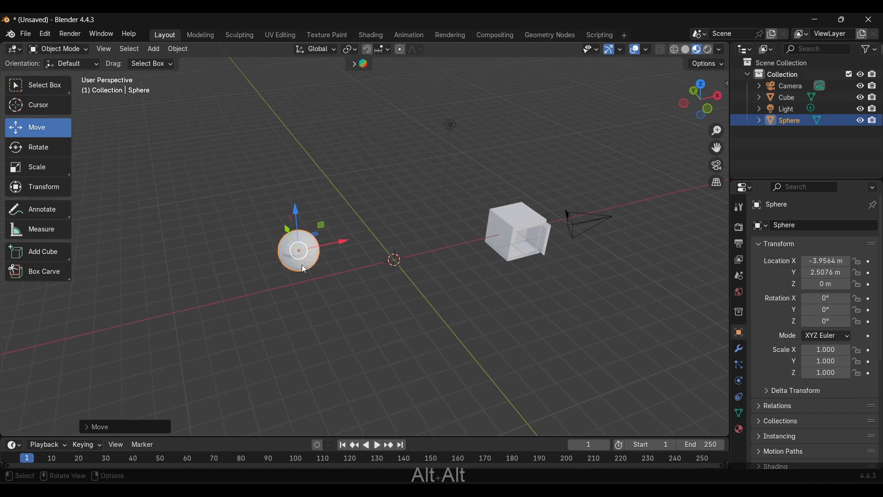
key("g")
key("y")
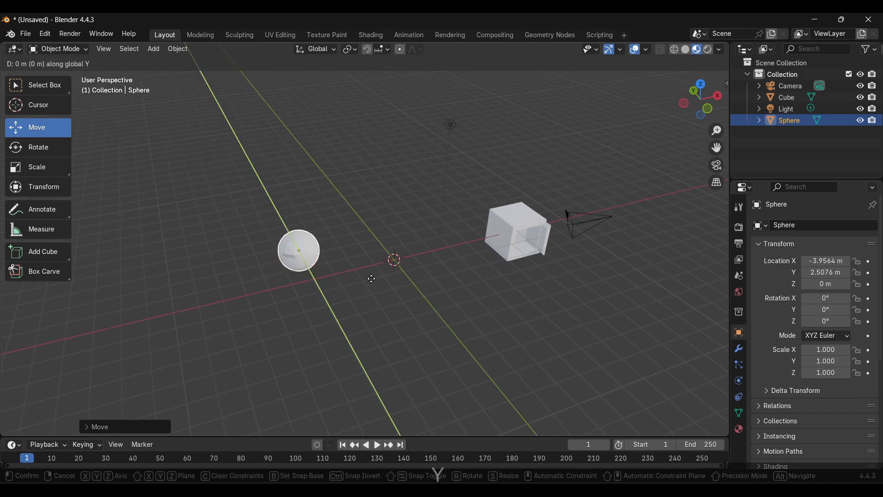
left_click(384, 305)
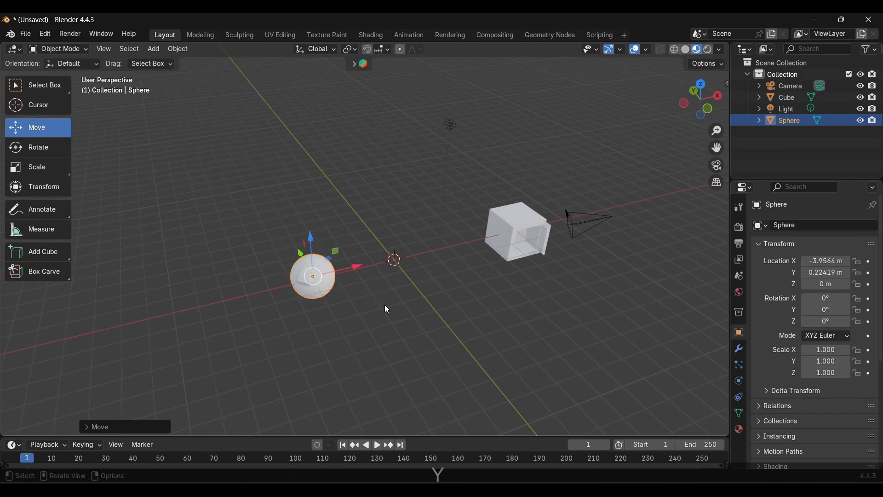
Step: Move the sphere along the X axis toward the cube, to about X 3.73 m
key("g")
key("x")
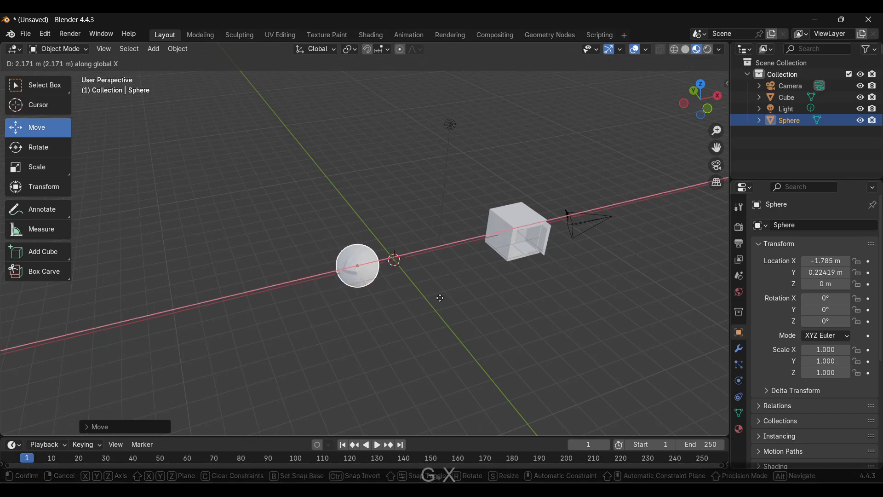
left_click(536, 304)
Step: Try rotating the sphere about the global X axis and the global Z axis
left_click_drag(551, 308, 437, 284, "alt")
scroll(545, 286, "up", 2)
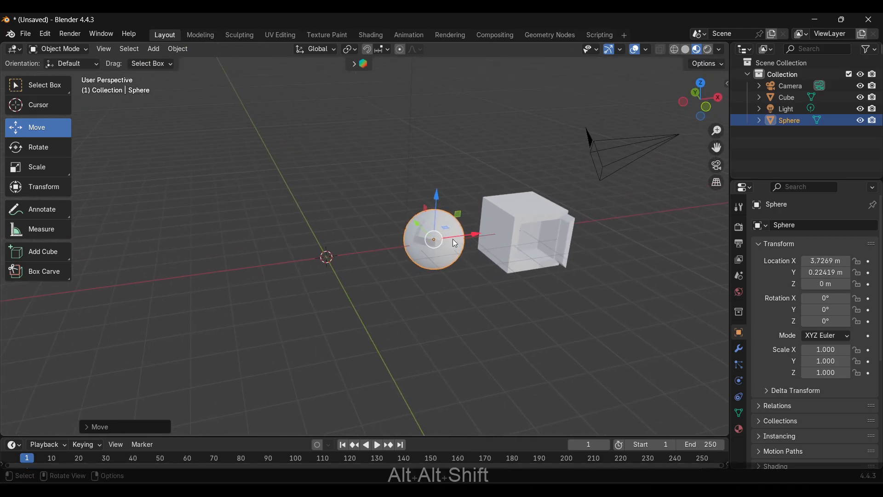
key("r")
key("x")
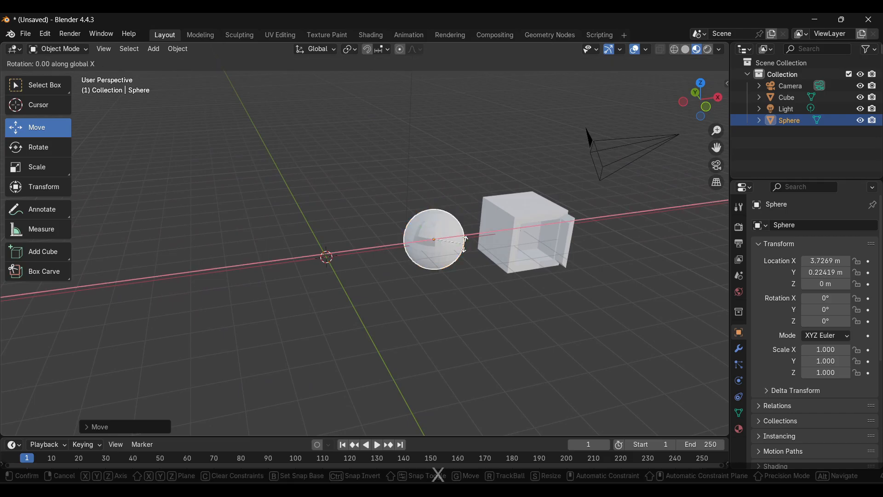
right_click(453, 189)
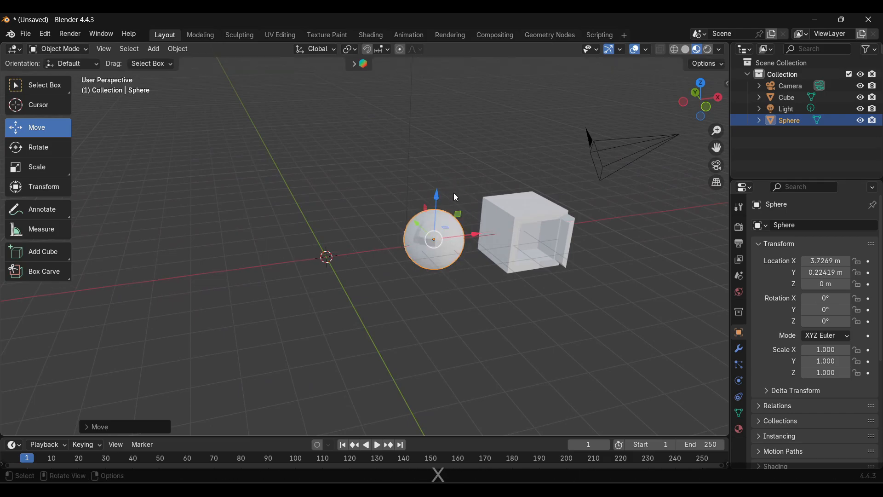
key("r")
key("z")
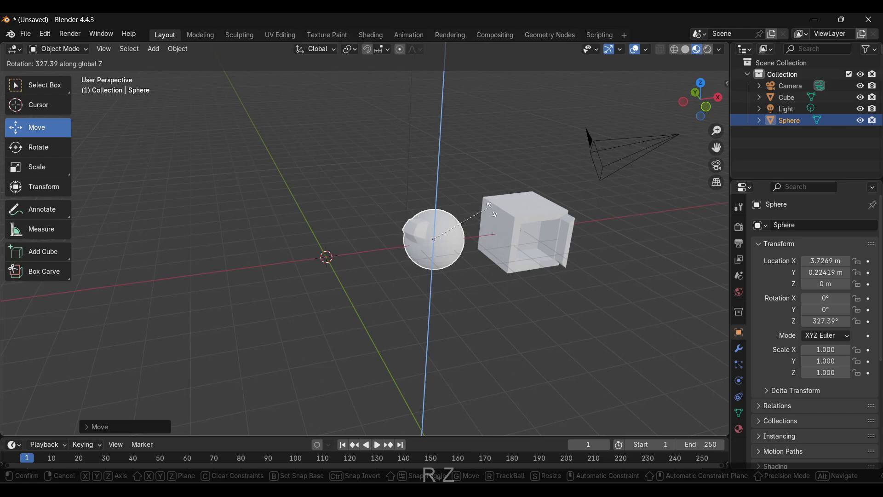
right_click(421, 257)
Step: Try rotating the cube about the global X axis and the global Y axis
left_click(531, 249)
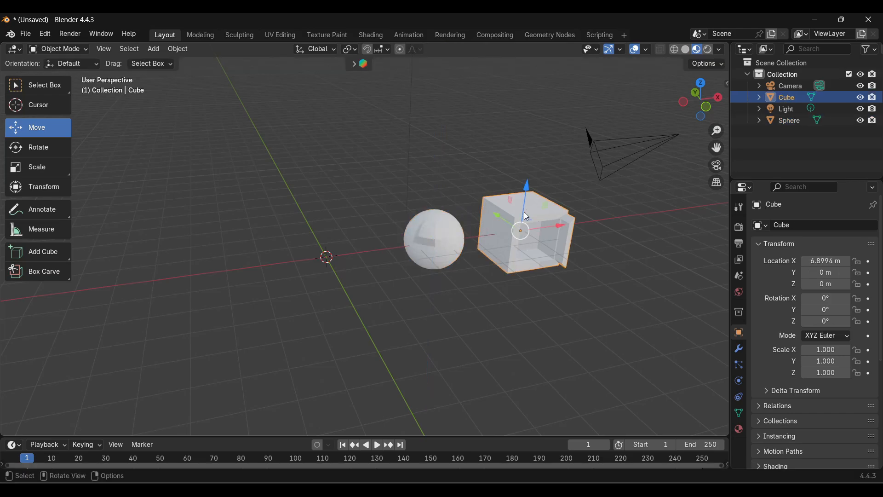
key("r")
key("x")
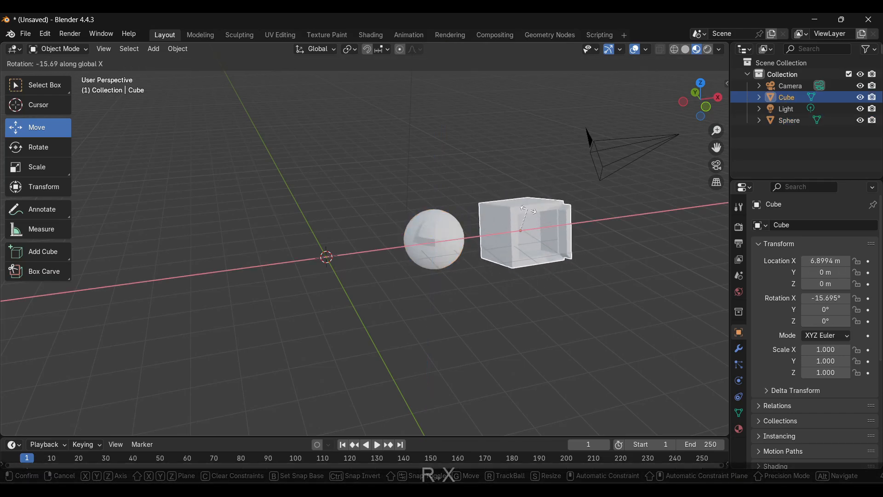
right_click(528, 210)
key("r")
key("y")
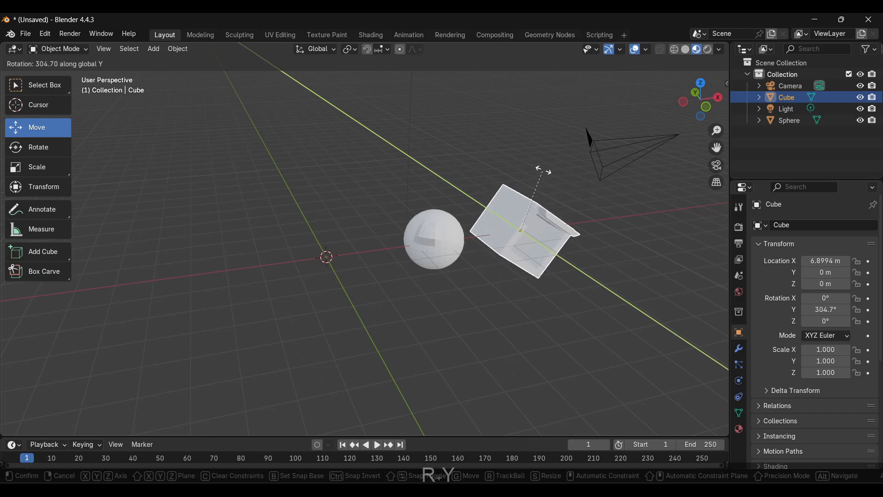
right_click(403, 256)
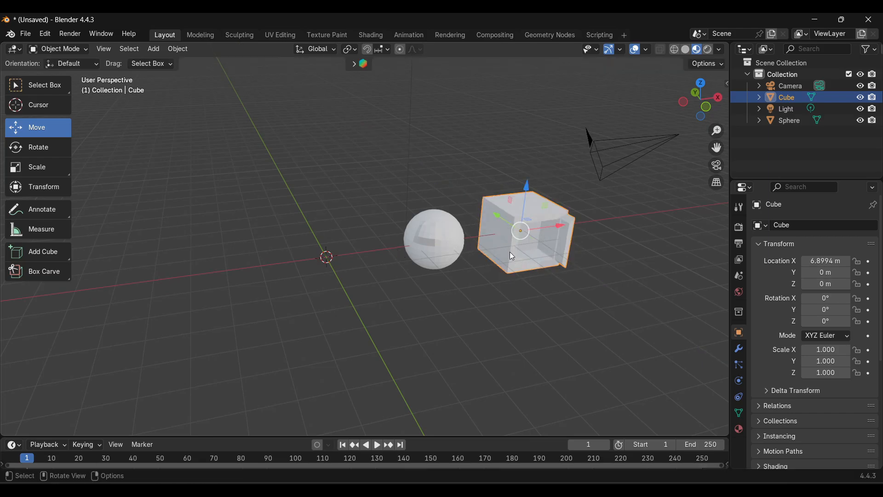
Step: Move the cube along Y to about 3.22 m and raise it along Z to about 2.09 m
key("g")
key("y")
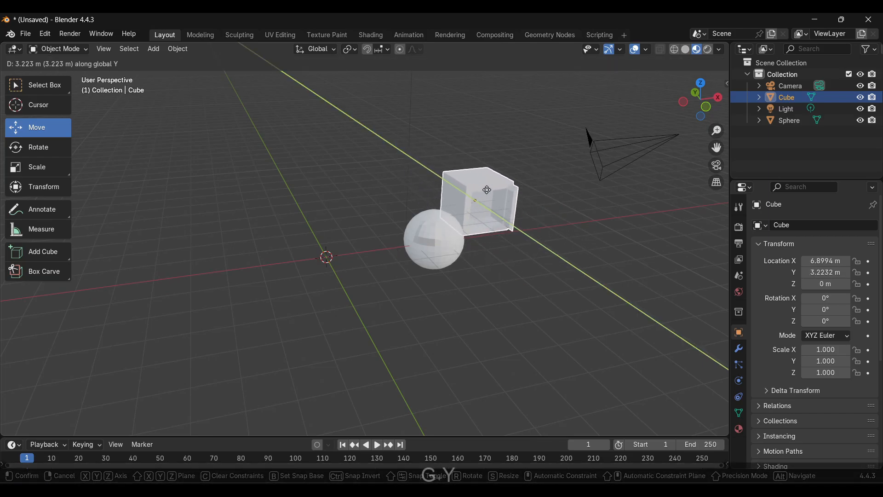
left_click(471, 225)
key("g")
key("z")
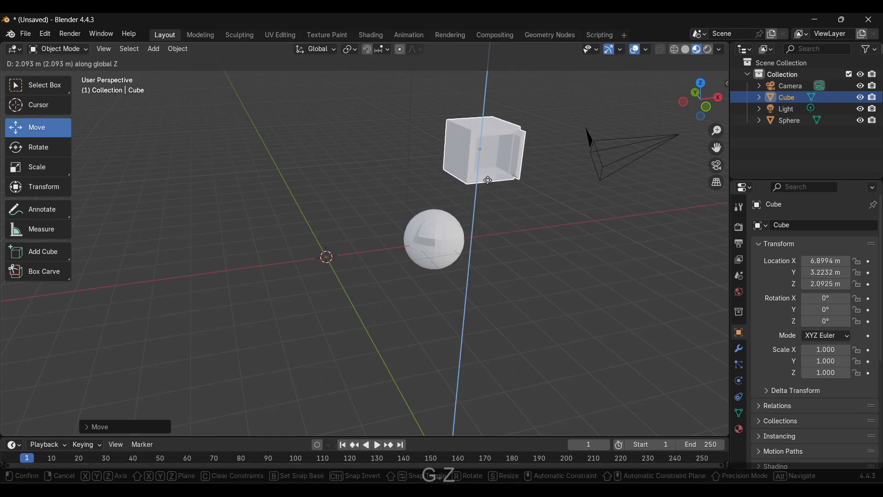
left_click(545, 247)
Step: Try scaling the sphere by about 2.9 along the X axis and along the Y axis
middle_click_drag(525, 242, 500, 238)
scroll(500, 239, "up", 3)
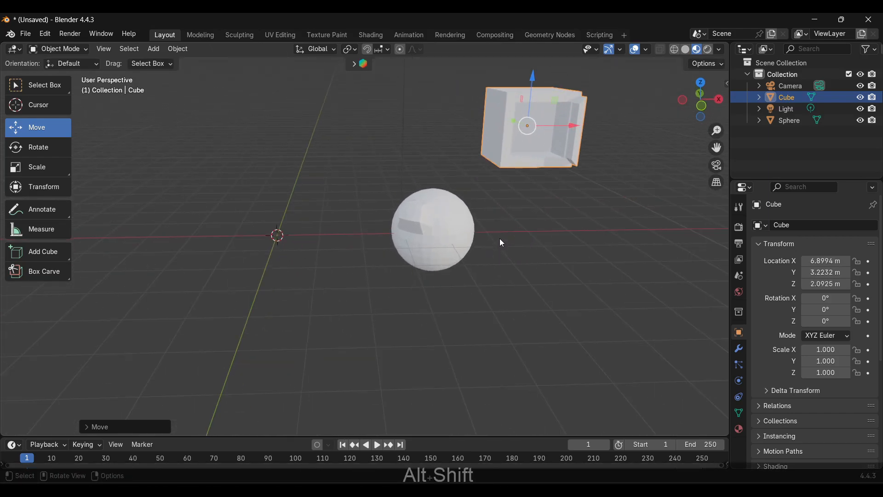
left_click(452, 226)
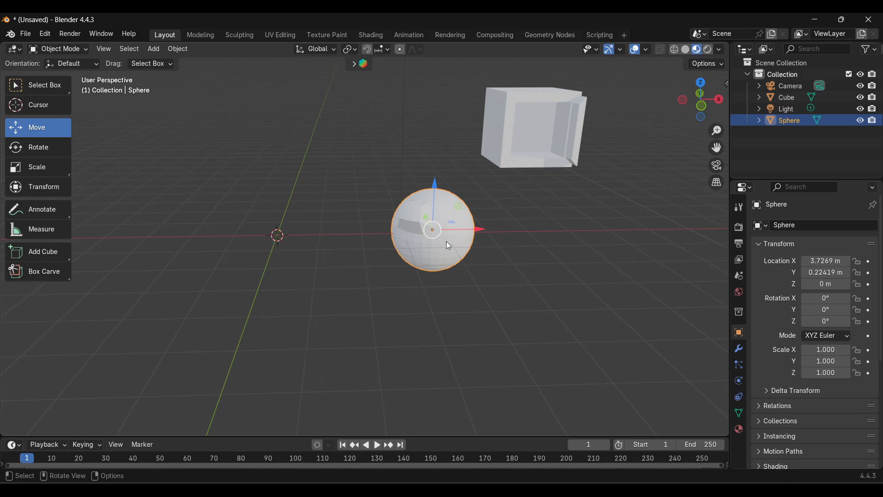
key("s")
key("x")
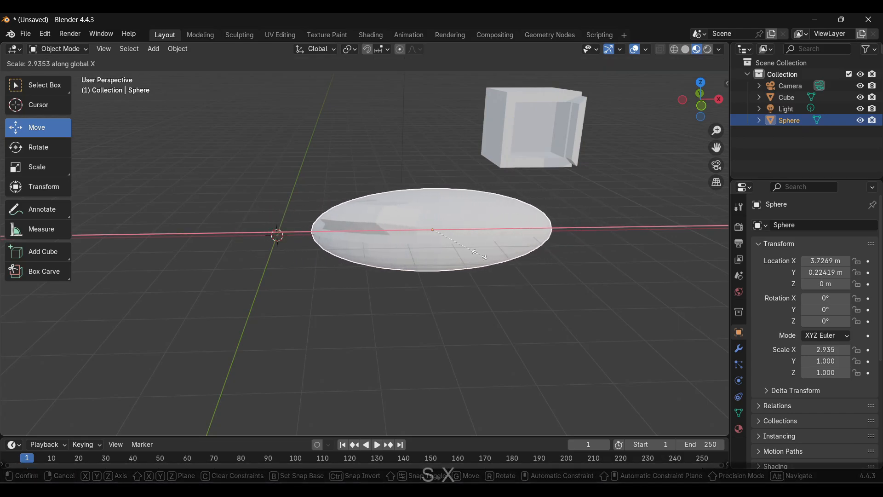
right_click(473, 252)
key("s")
key("y")
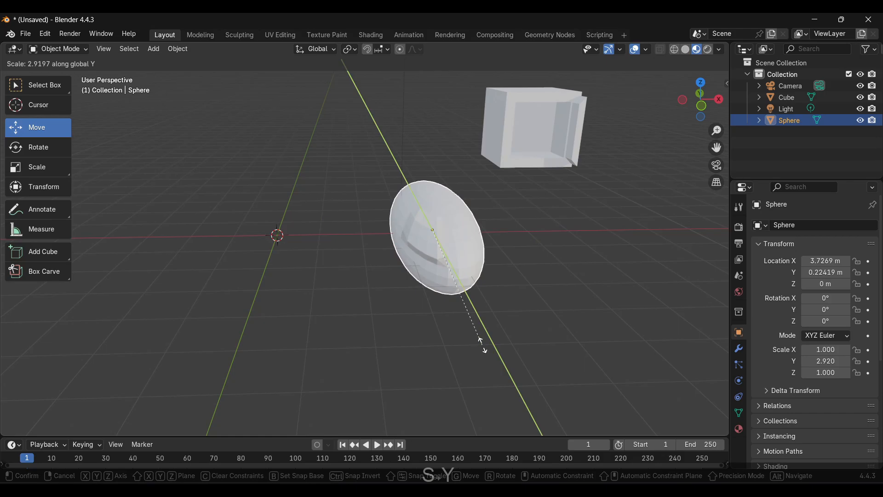
right_click(476, 311)
Step: Stretch the sphere along the Z axis and undo that scaling
key("s")
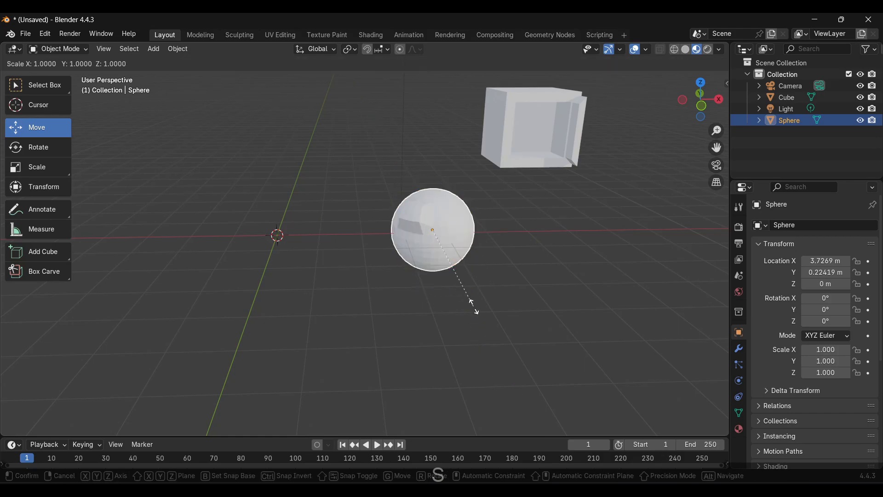
key("z")
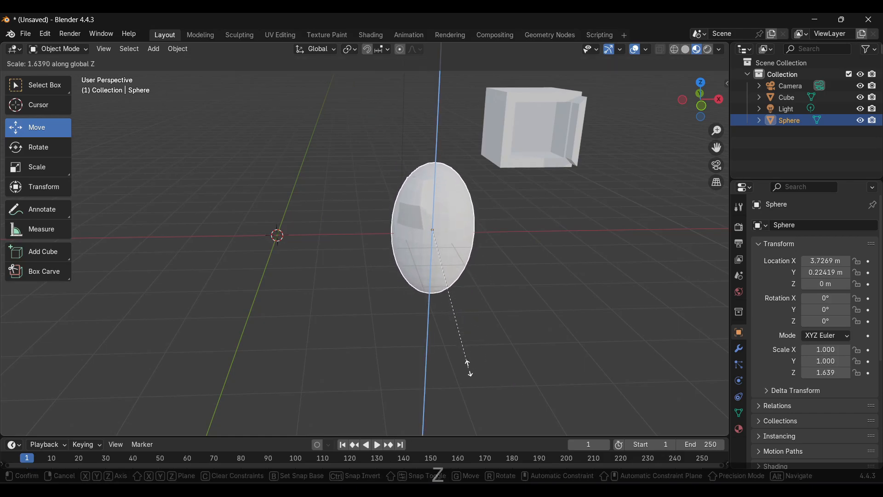
left_click(454, 351)
left_click_drag(488, 310, 445, 291, "alt")
key("ctrl+z")
scroll(471, 287, "up", 1)
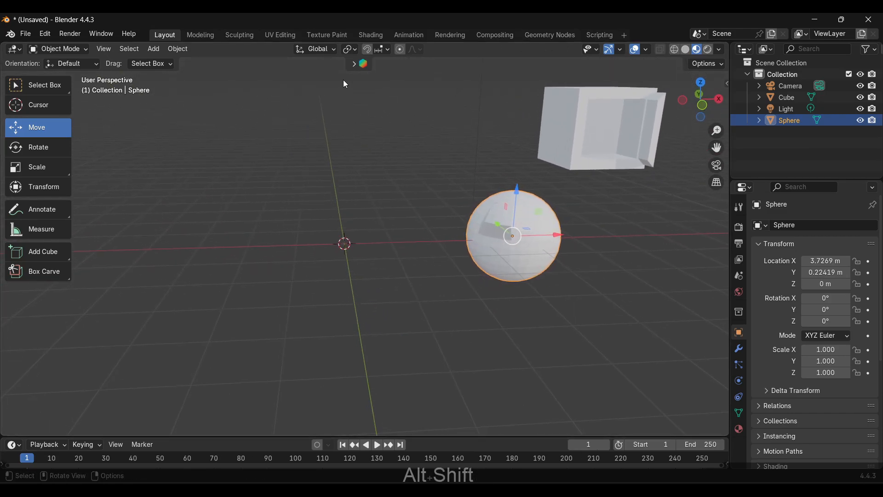
Step: Search the online model library for "chair"
left_click(354, 64)
left_click(340, 63)
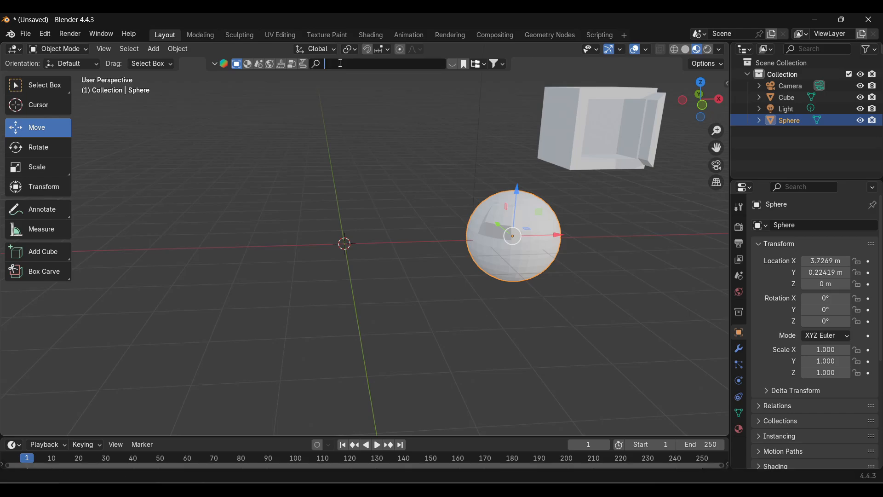
type("chair")
key("Return")
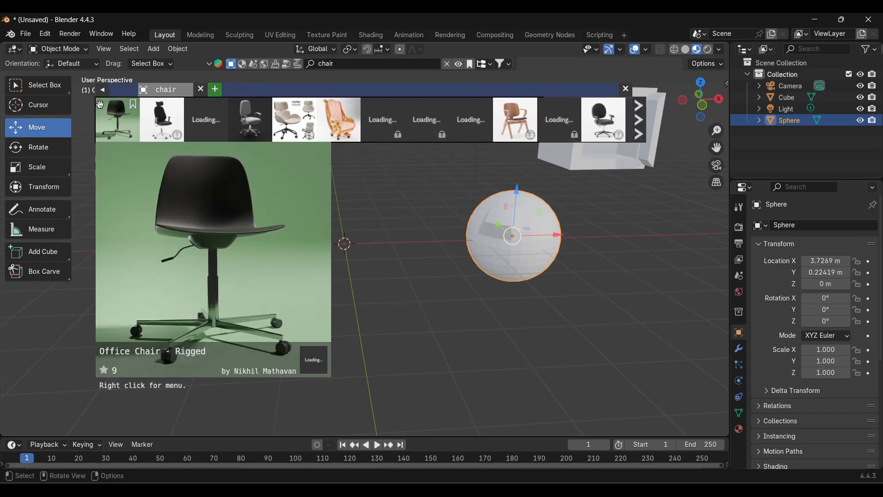
Step: Add the ornate pink-upholstered Manager Office Chair from the search results to the scene origin
mouse_move(238, 120)
left_click(339, 119)
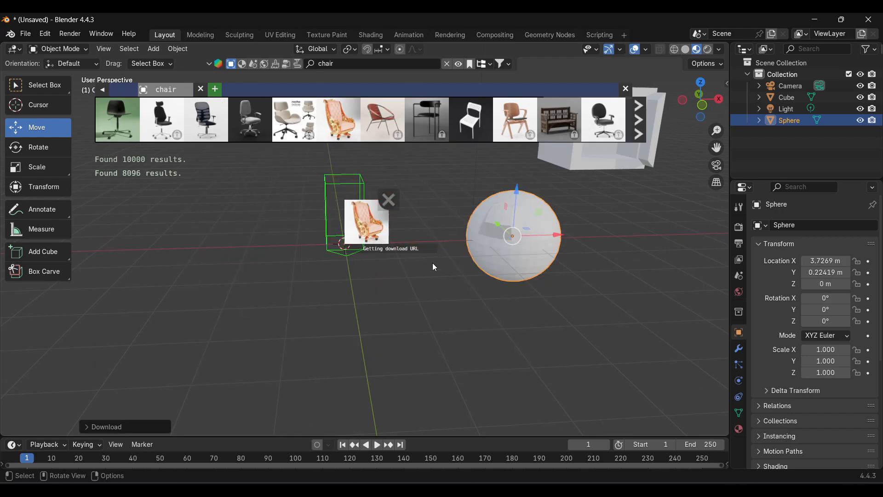
left_click_drag(374, 254, 423, 249, "alt")
scroll(421, 248, "up", 4)
scroll(421, 248, "up", 1)
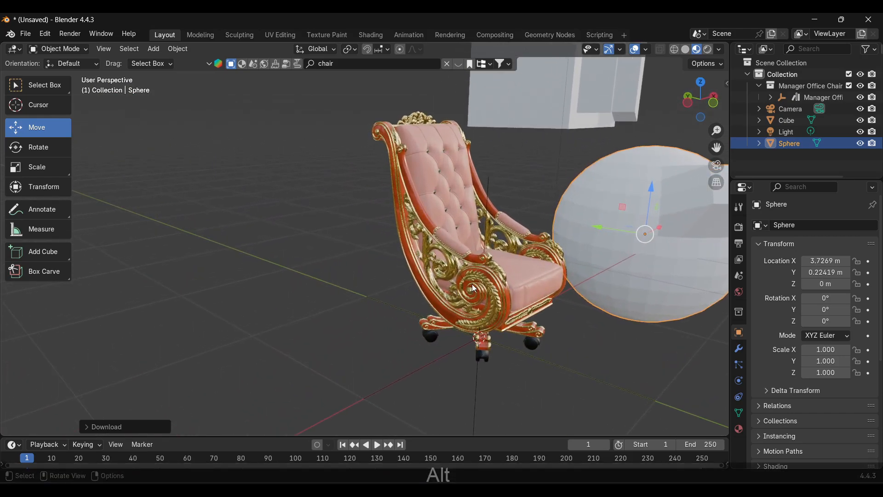
Step: Select the chair's leather upholstery and frame it in the viewport
mouse_move(472, 291)
left_mouse_down("alt")
mouse_move(509, 324)
mouse_move(390, 226)
mouse_move(506, 273)
mouse_move(475, 277)
mouse_move(351, 227)
mouse_move(361, 220)
mouse_move(451, 255)
mouse_move(432, 242)
mouse_move(300, 222)
mouse_move(300, 247)
mouse_move(384, 253)
left_mouse_up("alt")
left_click(347, 211)
key("KP_Decimal")
key("KP_Subtract")
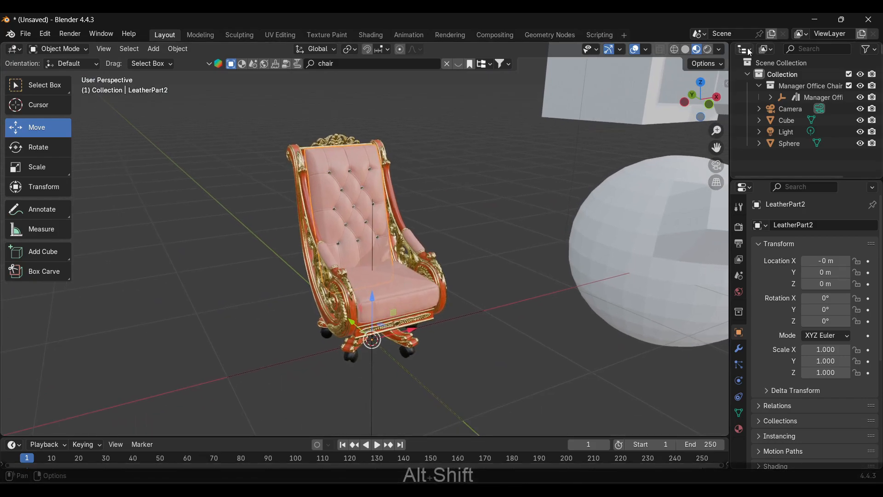
Step: Display the scene in Solid shading and examine the chair's geometry from both sides
left_click(686, 51)
mouse_move(480, 263)
left_mouse_down("alt")
mouse_move(496, 292)
mouse_move(606, 293)
mouse_move(525, 267)
mouse_move(497, 225)
mouse_move(385, 257)
mouse_move(449, 298)
mouse_move(463, 298)
mouse_move(508, 258)
mouse_move(392, 249)
mouse_move(387, 211)
left_mouse_up("alt")
scroll(470, 289, "up", 4)
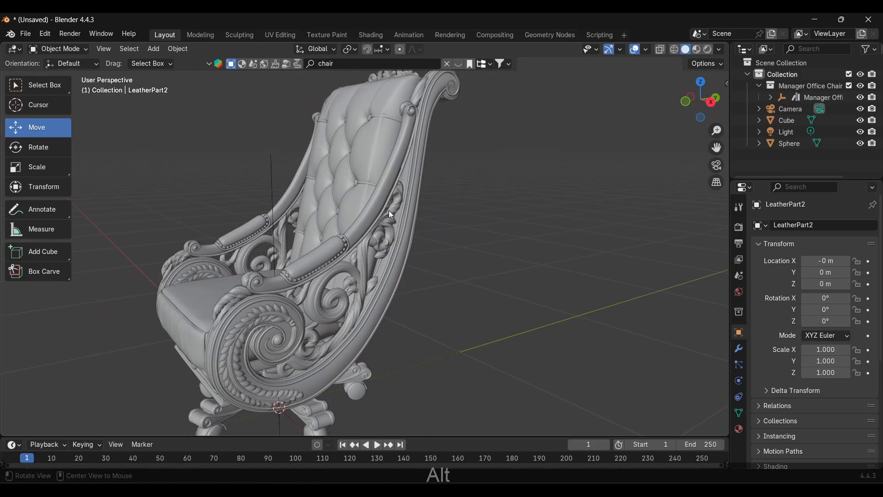
left_click_drag(325, 292, 457, 294, "alt")
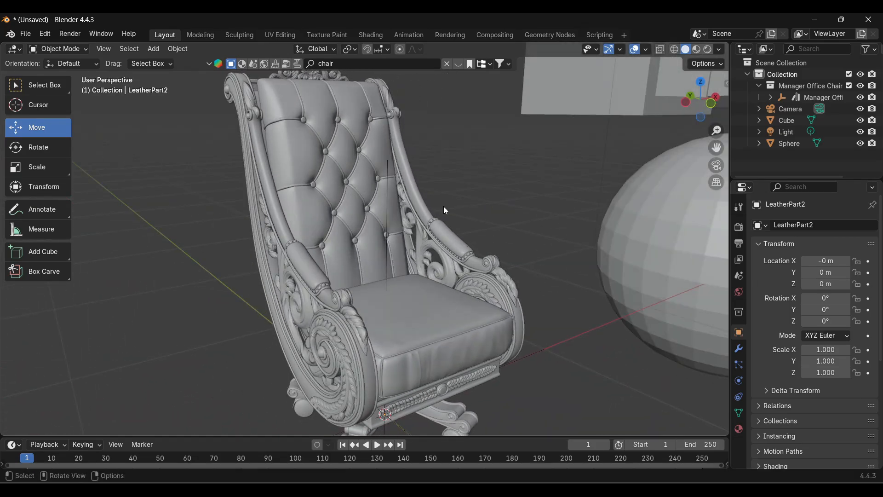
Step: Return to Material Preview shading and examine the chair's materials up close
left_click(698, 49)
scroll(428, 211, "down", 4)
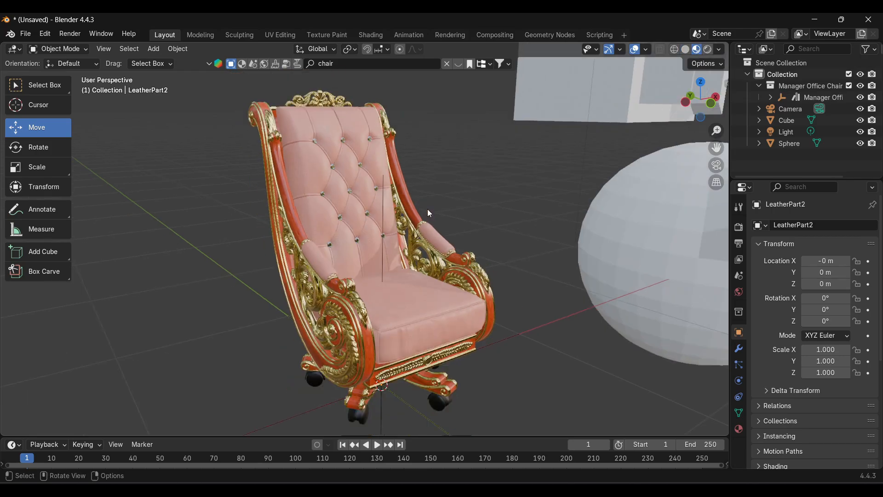
scroll(430, 214, "up", 3)
mouse_move(499, 245)
middle_mouse_down()
mouse_move(401, 265)
mouse_move(532, 250)
mouse_move(531, 191)
mouse_move(490, 241)
mouse_move(506, 221)
middle_mouse_up()
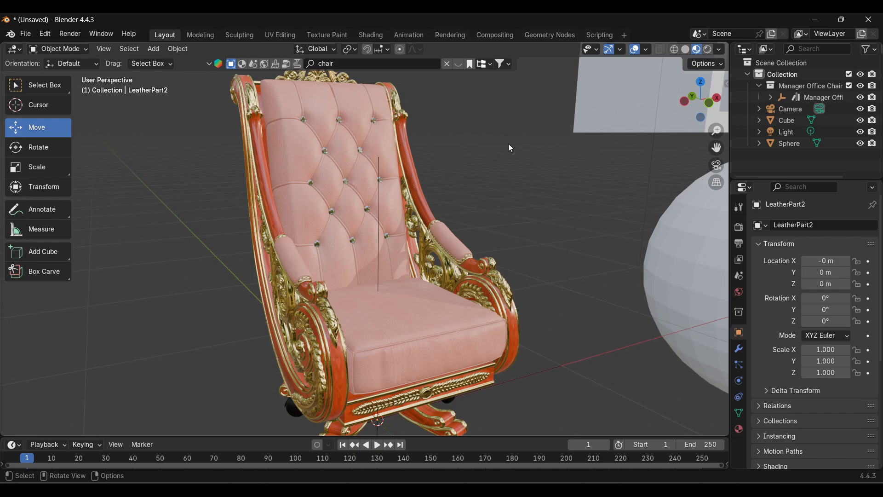
Step: Display the scene in Rendered shading and examine the chair, cube and sphere from near and far
left_click(708, 49)
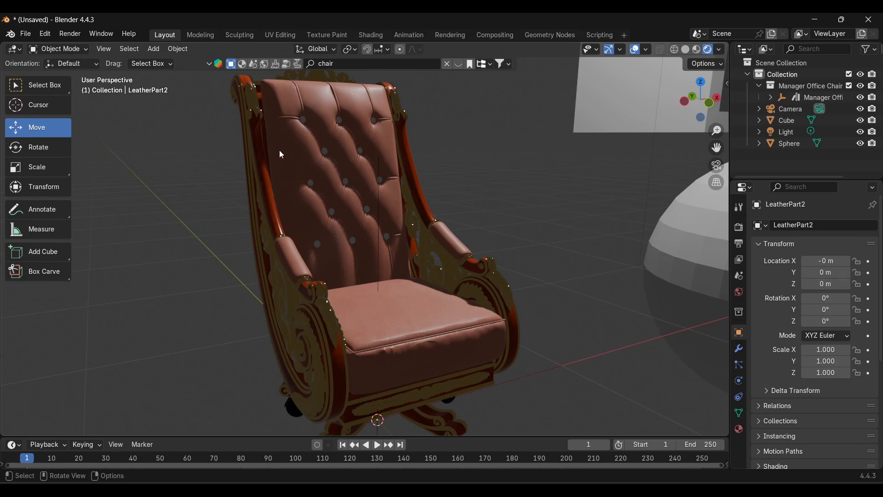
scroll(511, 186, "down", 7)
scroll(509, 189, "up", 6)
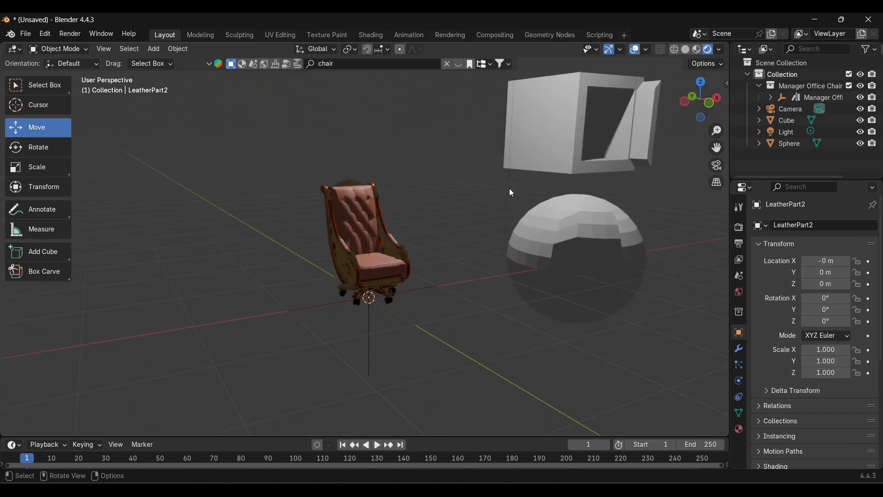
left_click_drag(520, 207, 486, 283, "alt")
scroll(493, 228, "up", 6)
scroll(492, 225, "down", 8)
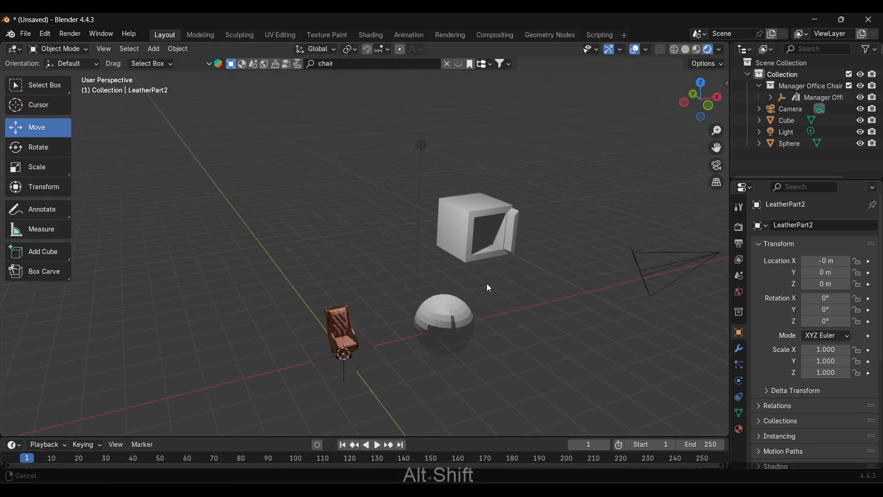
Step: Select the light and move it down to about Z 4.1 m and along X to about 1.7 m, closer to the chair
left_click(422, 147)
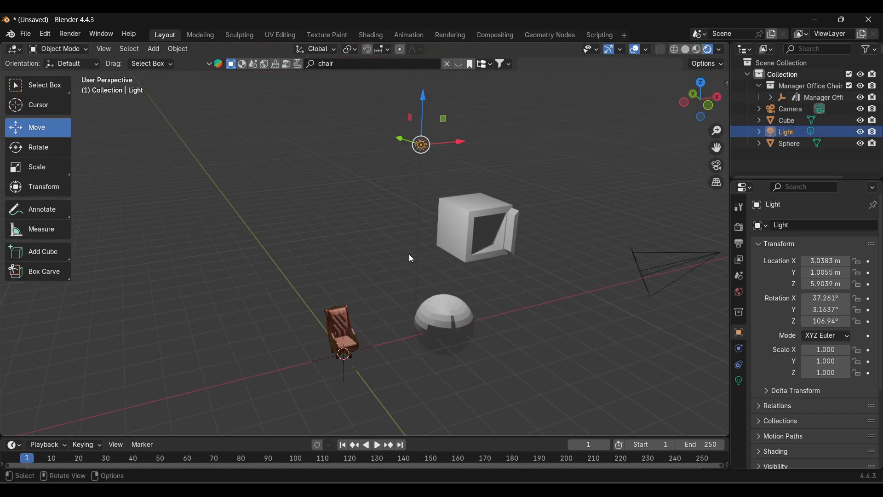
scroll(409, 257, "up", 3)
scroll(338, 347, "down", 4)
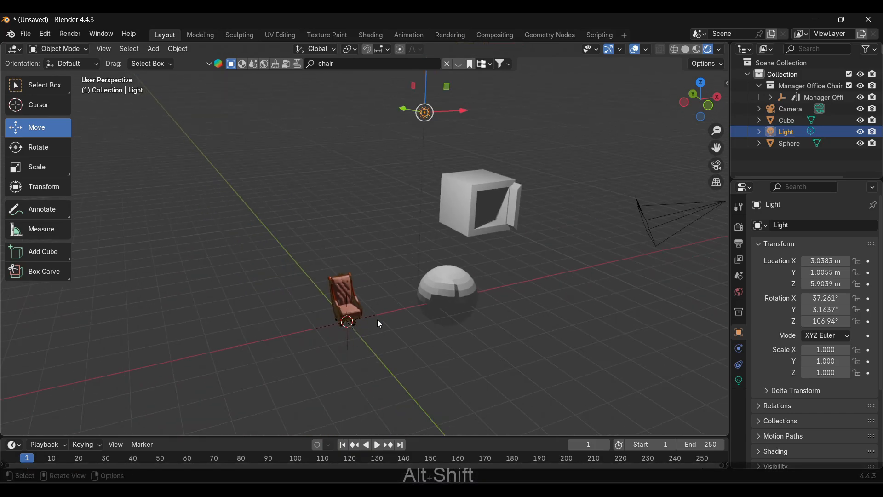
left_click_drag(377, 319, 424, 248, "alt")
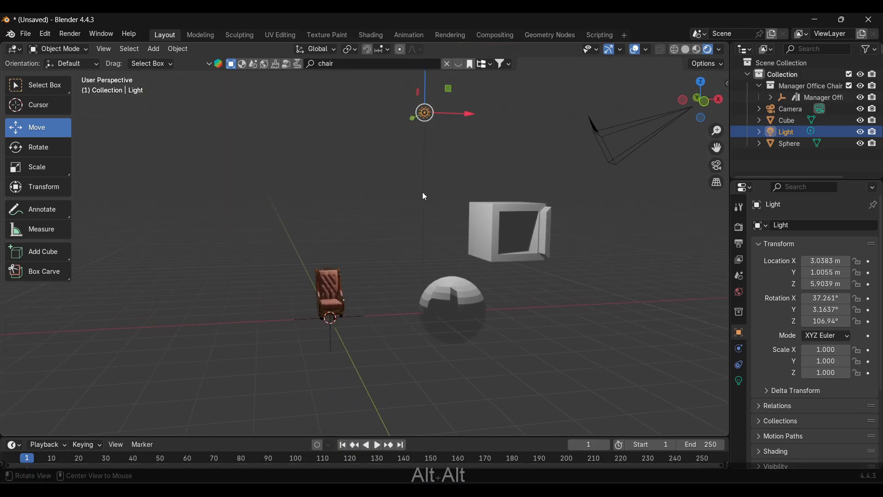
left_click_drag(424, 195, 434, 205, "alt+shift")
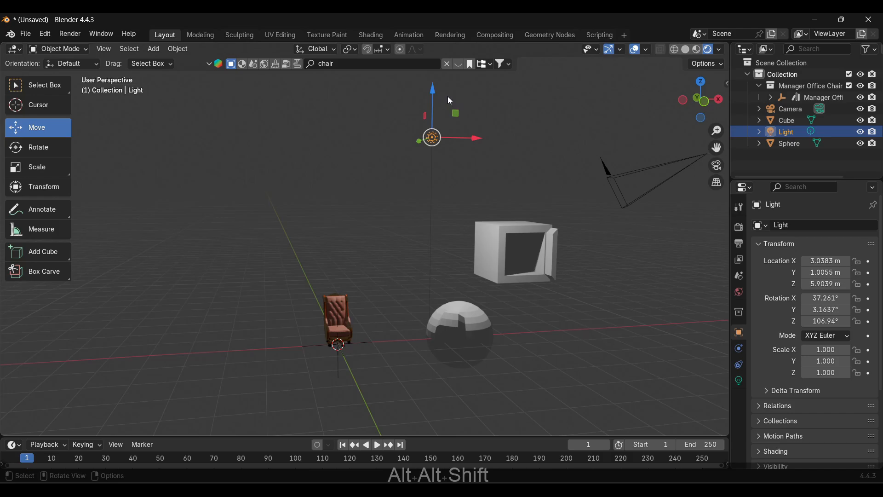
left_click_drag(434, 87, 434, 148)
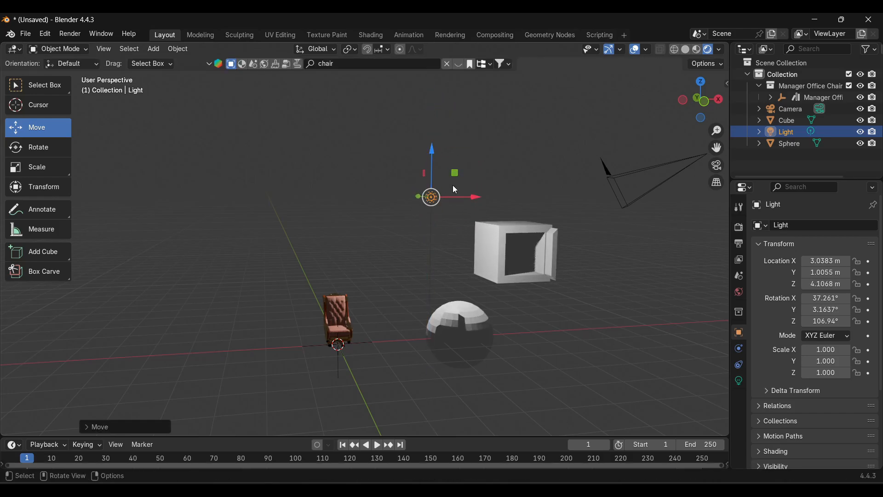
left_click_drag(481, 201, 437, 201)
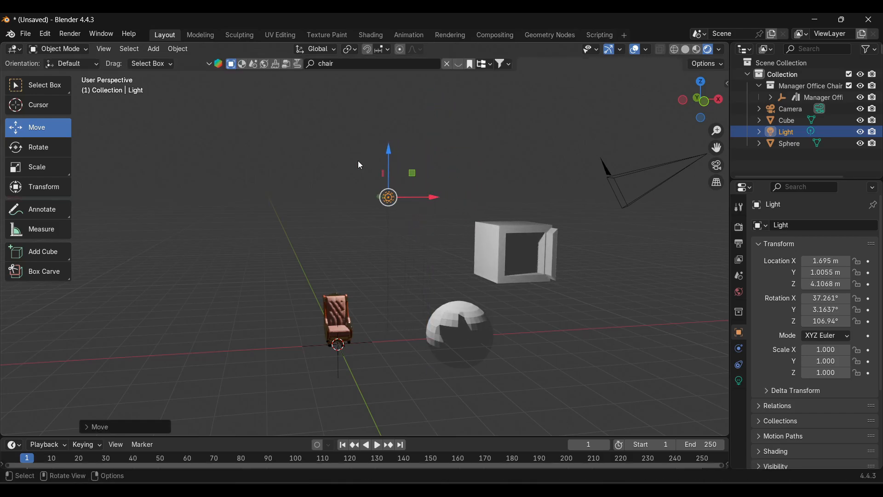
left_click_drag(402, 246, 414, 233, "alt+shift")
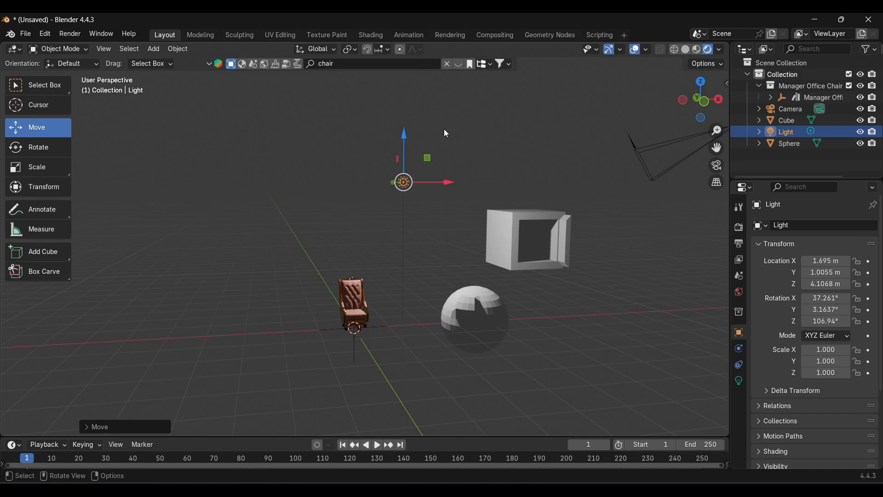
Step: Duplicate the light and place the copy on the chair's other side at about X -2.1 m, Y 1.7 m, Z 3.9 m
key("shift+d")
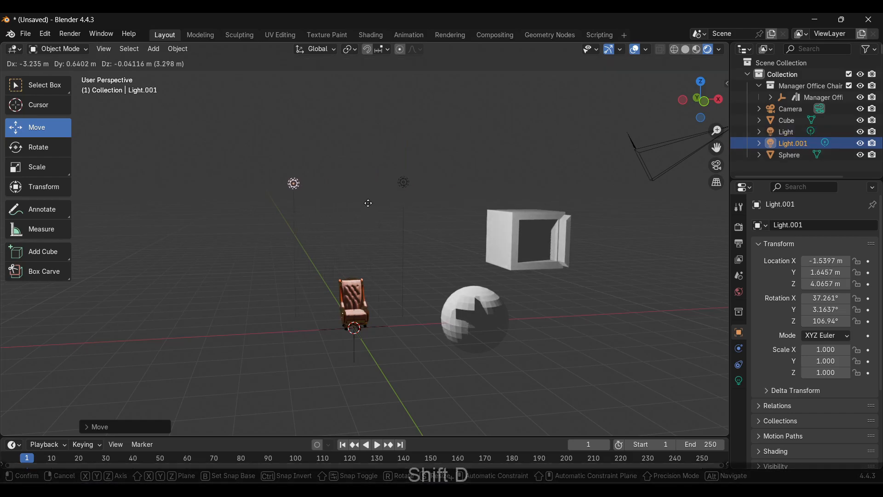
left_click(354, 208)
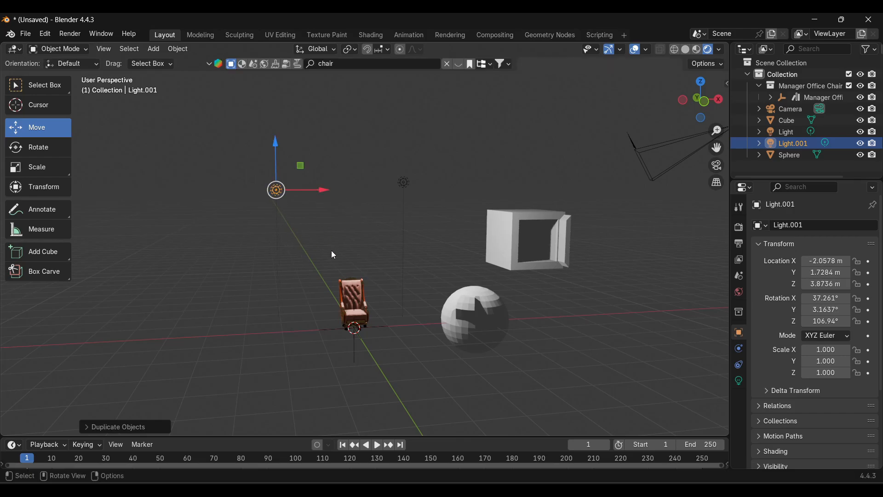
left_click_drag(331, 250, 428, 277, "alt")
scroll(429, 277, "up", 5)
left_click_drag(428, 322, 402, 162, "alt+shift")
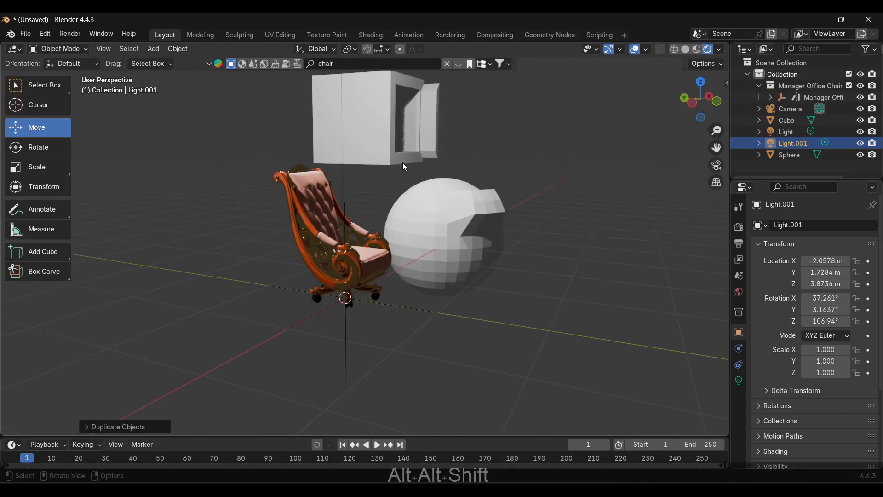
scroll(402, 162, "up", 2)
left_click_drag(410, 200, 336, 233, "alt")
Step: Move the duplicated light low in front of the chair, to about X 0.7 m, Y -4.5 m, Z 0.8 m
scroll(328, 217, "down", 8)
left_click_drag(270, 133, 274, 149)
left_click(259, 138)
left_click_drag(259, 95, 264, 236)
left_click_drag(309, 283, 375, 260)
left_click_drag(404, 291, 522, 423)
scroll(430, 346, "up", 3)
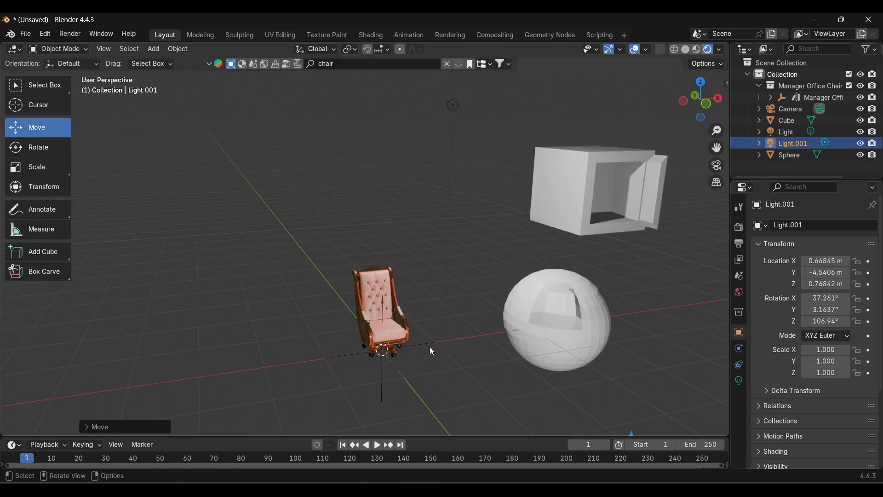
Step: Select the chair's leather backrest and examine the chair's rendered lighting and materials from the front
left_click_drag(429, 347, 446, 254, "alt+shift")
scroll(417, 273, "up", 4)
scroll(416, 273, "up", 2)
scroll(417, 273, "down", 6)
left_click(449, 223)
scroll(480, 261, "up", 3)
scroll(480, 261, "down", 3)
scroll(478, 249, "up", 2)
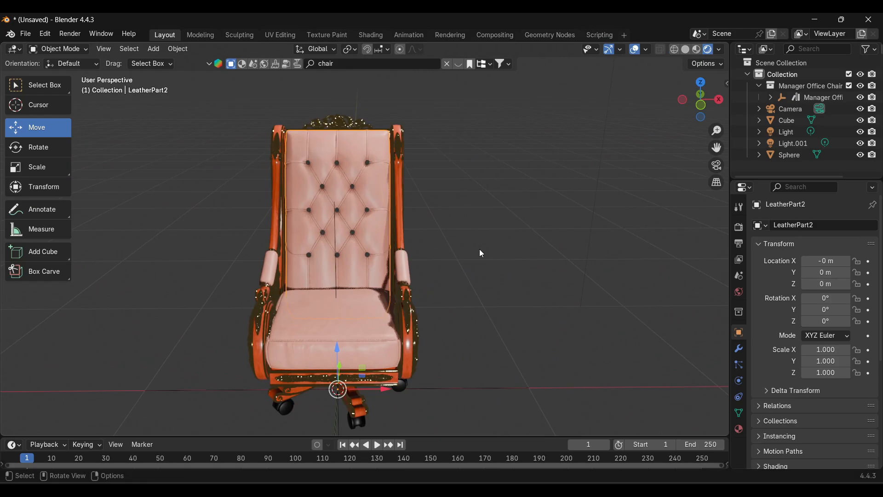
scroll(479, 249, "down", 4)
scroll(479, 250, "up", 3)
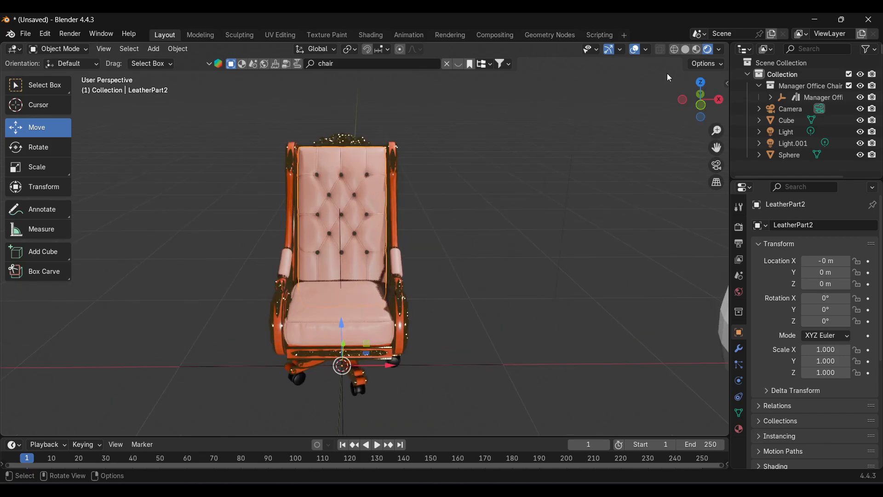
scroll(573, 126, "down", 3)
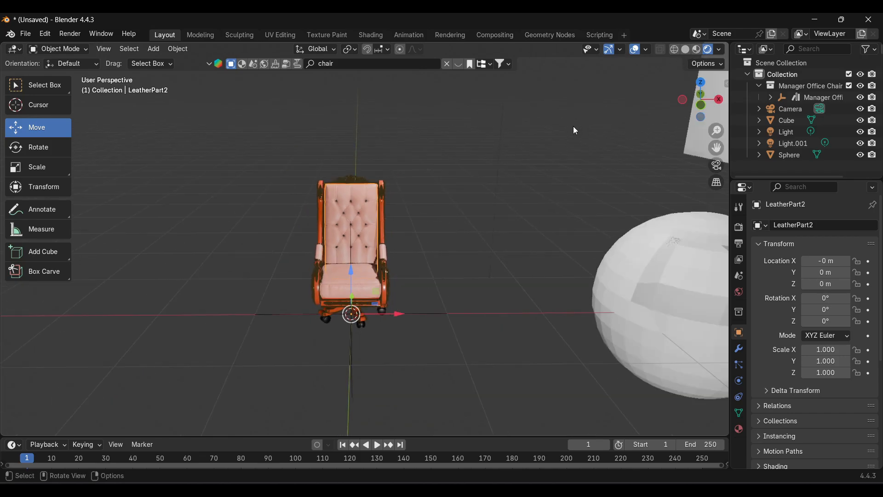
Step: Display the scene in Solid shading followed by Wireframe shading, and clear the selection
left_click(688, 51)
scroll(462, 199, "up", 4)
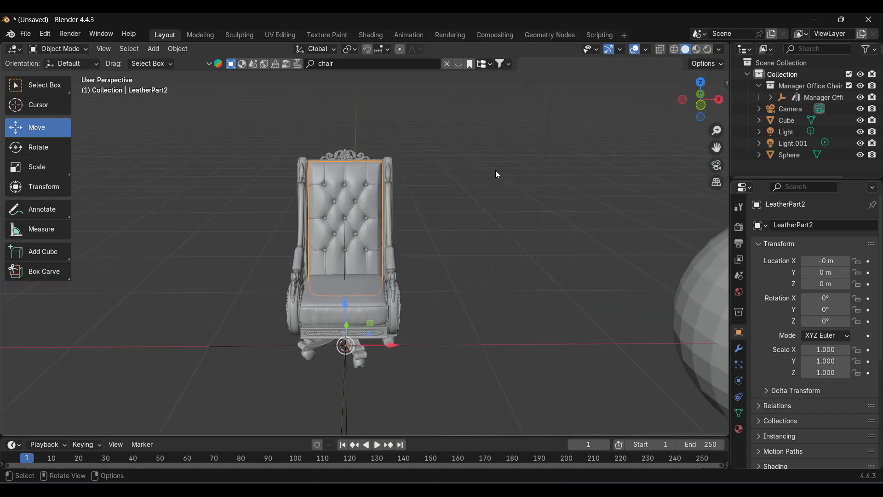
left_click(674, 51)
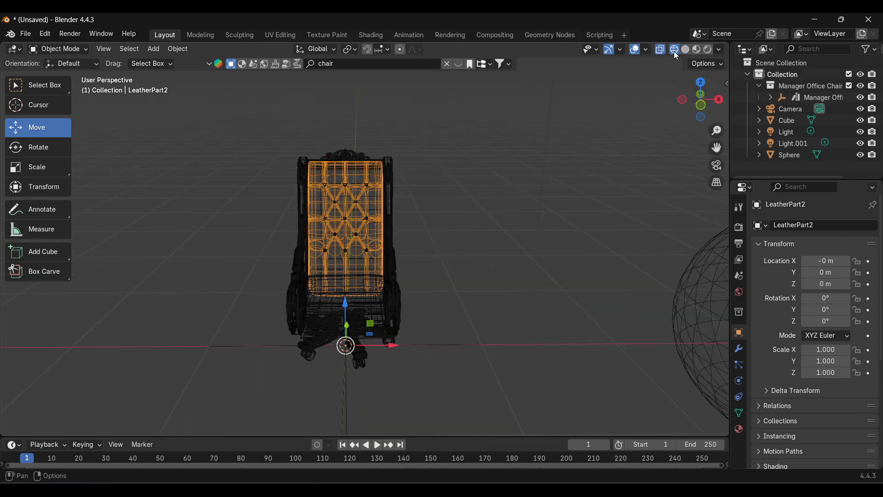
left_click(517, 178)
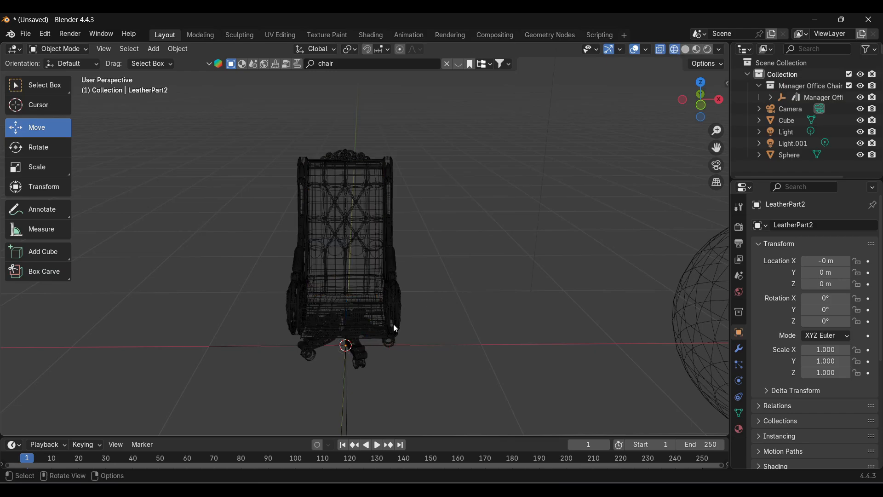
Step: Examine the wireframe mesh of the chair's seat and carved frame up close
scroll(393, 324, "up", 6)
scroll(397, 326, "down", 8)
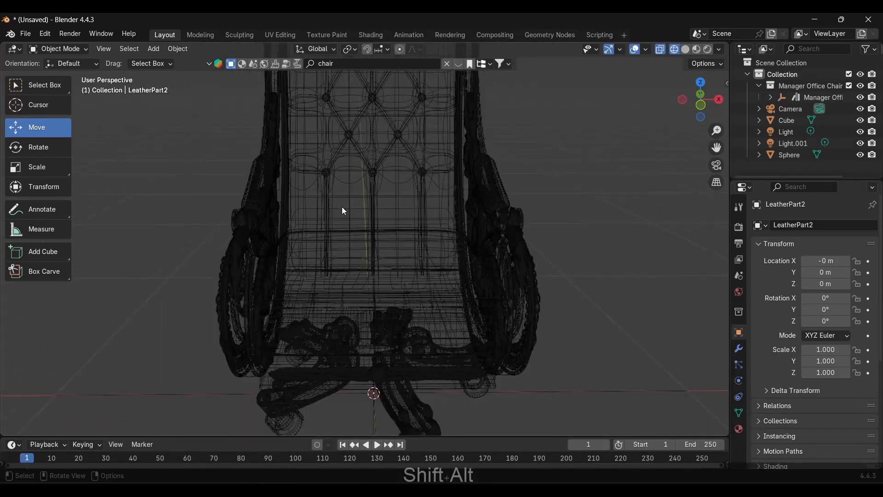
middle_click_drag(340, 211, 299, 236)
scroll(460, 226, "up", 5)
middle_click_drag(483, 236, 485, 181)
scroll(485, 181, "up", 4)
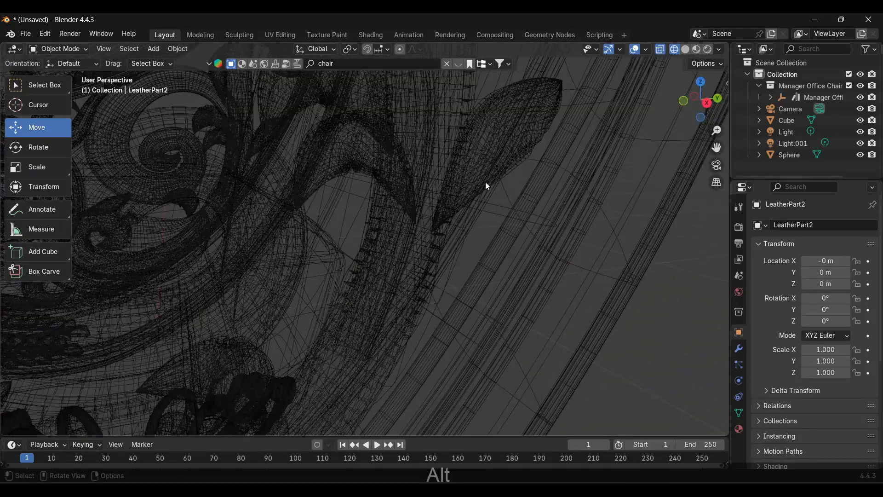
scroll(592, 195, "down", 10)
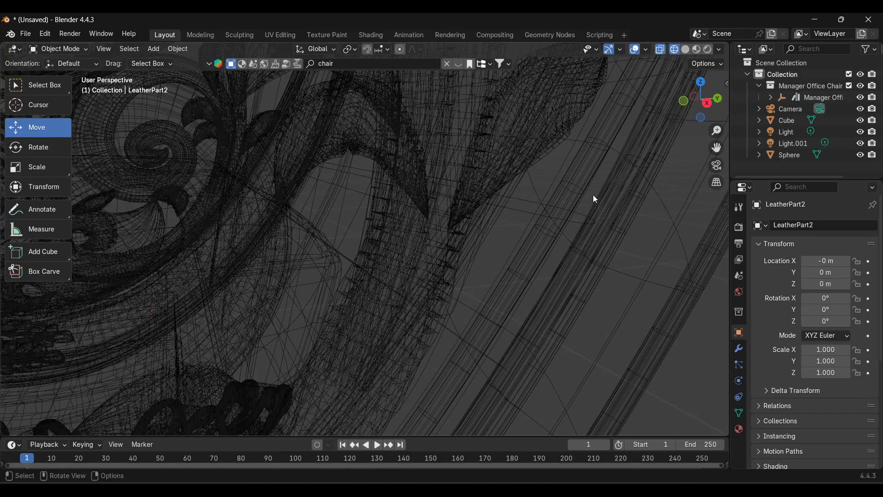
Step: Return to Solid shading with X-ray enabled and examine the chair's transparent geometry
mouse_move(360, 254)
left_mouse_down("alt+shift")
mouse_move(385, 270)
mouse_move(514, 253)
left_mouse_up("alt+shift")
scroll(387, 269, "up", 2)
left_click(687, 49)
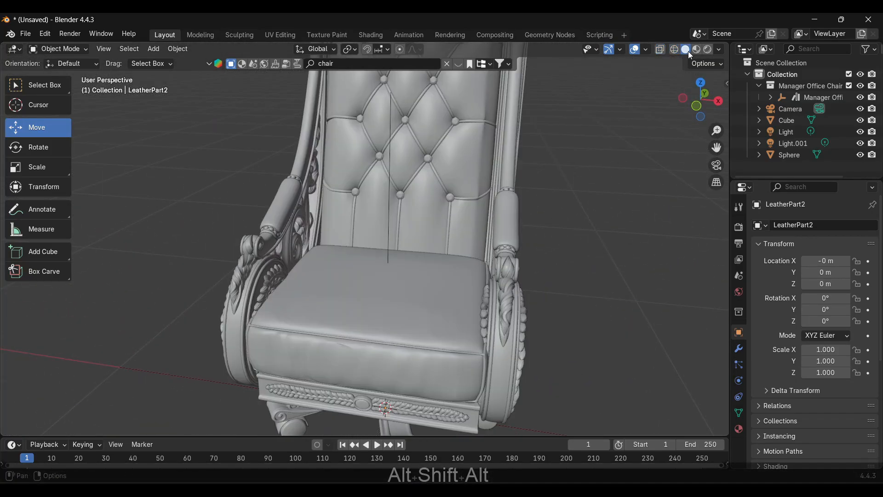
left_click(661, 51)
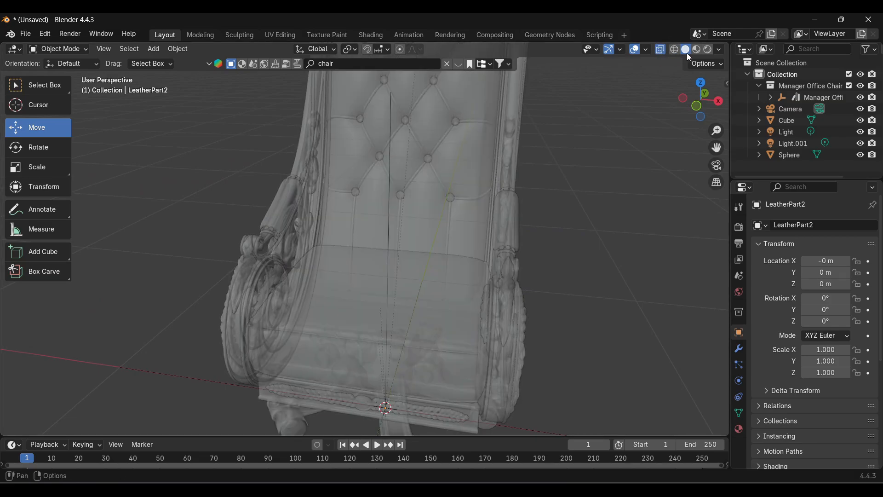
middle_click_drag(594, 129, 432, 264)
scroll(432, 265, "up", 2)
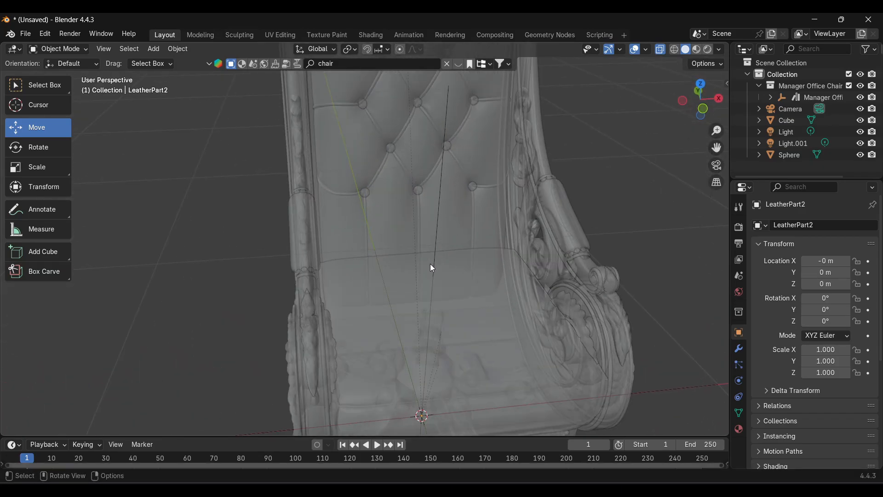
Step: Select the chair's leather seat cushion in the X-ray view
left_click_drag(429, 263, 392, 281, "alt+shift")
scroll(339, 233, "down", 2)
left_click(384, 282)
scroll(454, 313, "down", 2)
left_click_drag(454, 312, 510, 290, "alt")
Step: Turn off X-ray and examine the solid-shaded chair from both sides
left_click(660, 50)
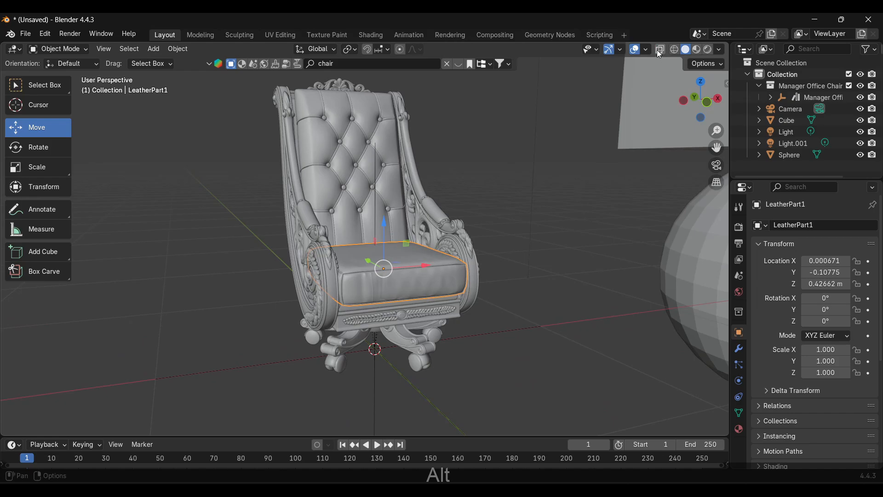
left_click_drag(583, 125, 565, 180, "alt+shift")
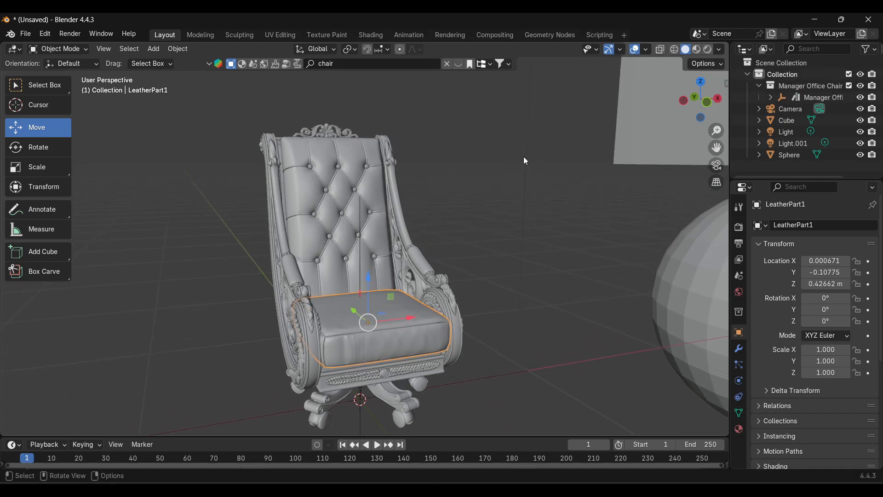
mouse_move(455, 307)
middle_mouse_down()
mouse_move(462, 294)
mouse_move(442, 303)
mouse_move(473, 302)
mouse_move(462, 299)
middle_mouse_up()
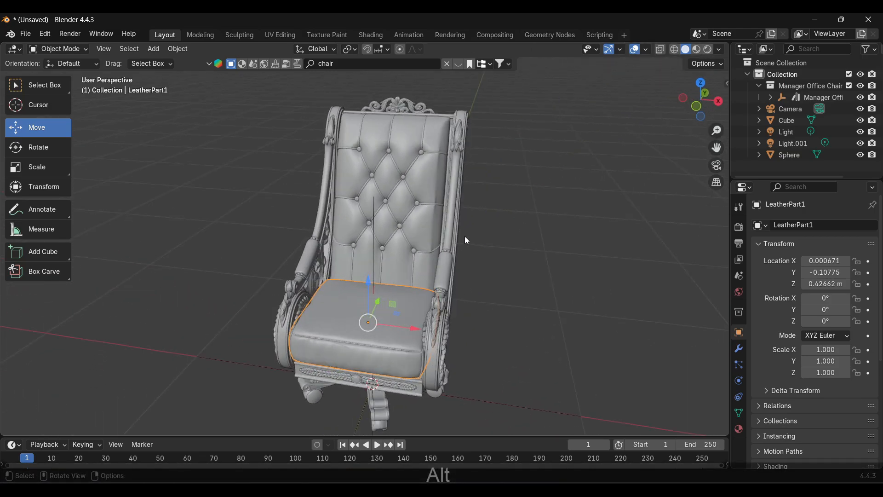
Step: Display the scene in Material Preview shading and examine the chair's pink upholstery and gold trim
scroll(464, 236, "down", 2)
left_click(697, 49)
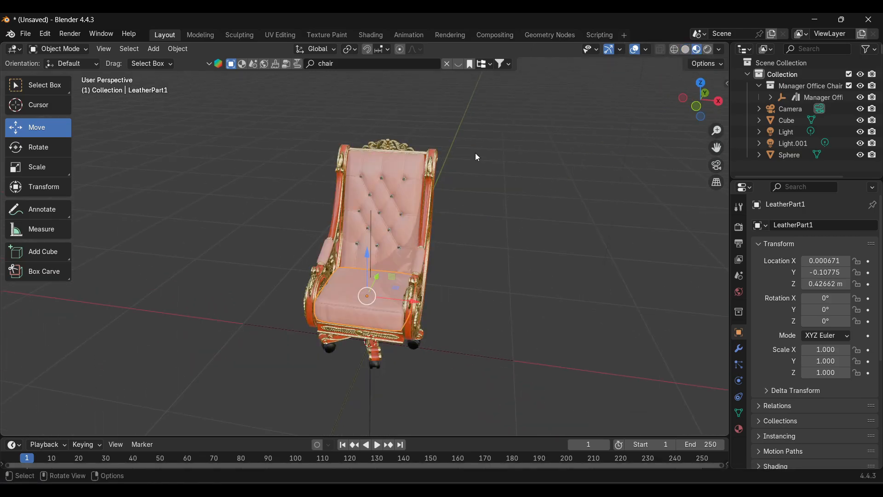
middle_click_drag(444, 296, 261, 244)
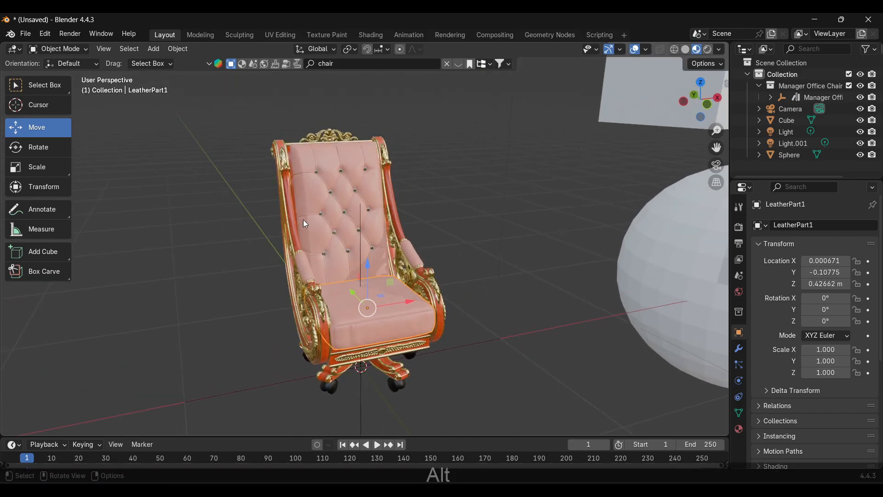
scroll(310, 245, "up", 3)
scroll(313, 247, "down", 1)
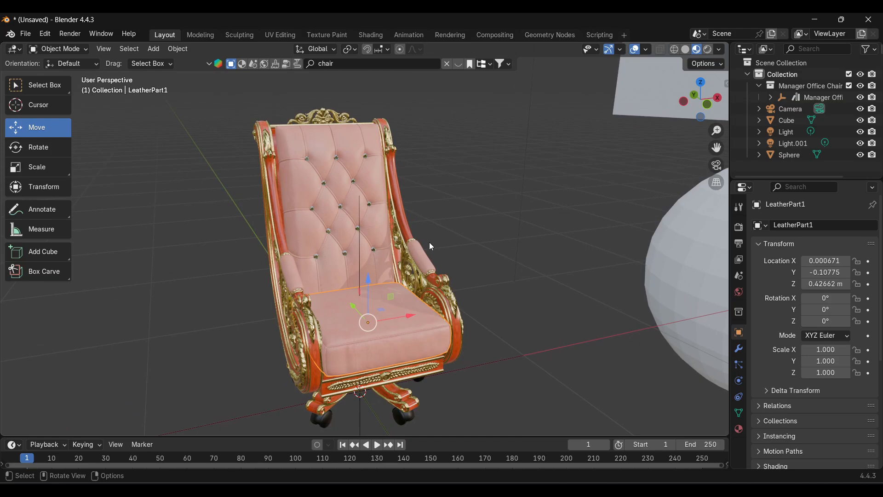
Step: Display the scene in Rendered shading and view it through the scene camera
left_click(709, 53)
scroll(306, 171, "down", 4)
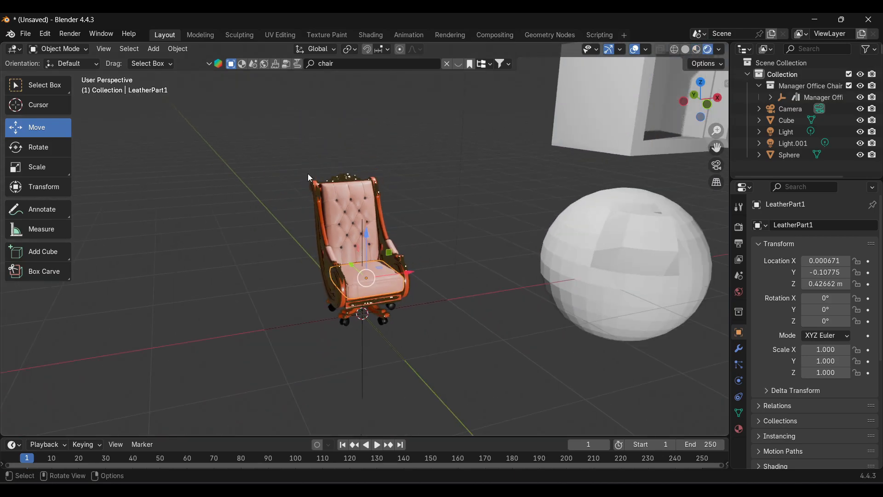
scroll(308, 173, "up", 4)
scroll(307, 173, "down", 2)
scroll(411, 202, "down", 5)
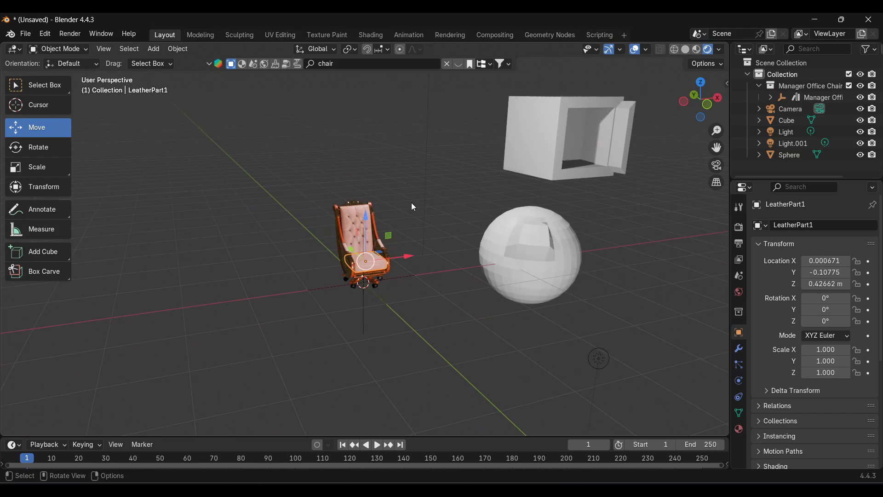
scroll(414, 207, "up", 2)
key("KP_0")
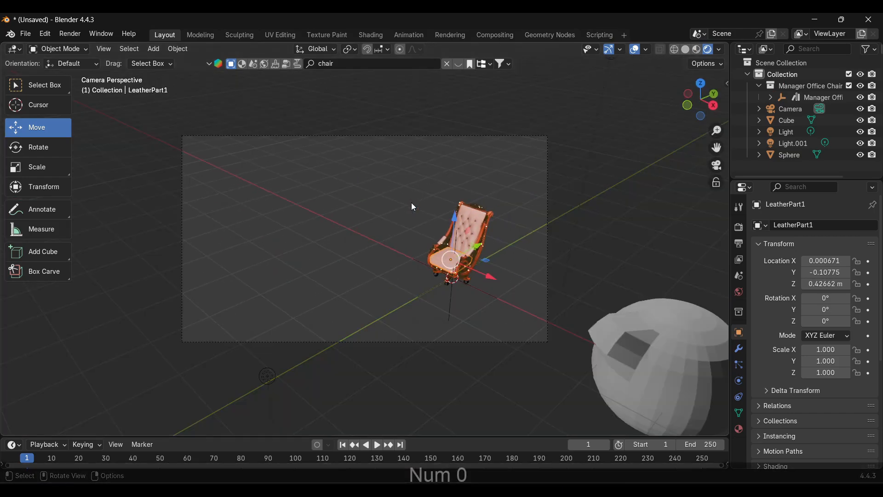
Step: Compare the chair through the scene camera in Material Preview shading and in Rendered shading
left_click(717, 166)
left_click(718, 166)
scroll(543, 207, "up", 4)
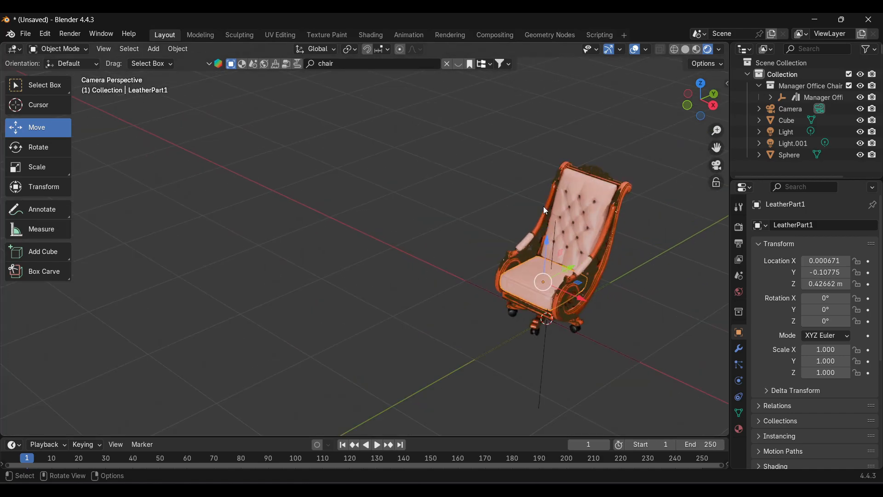
scroll(543, 207, "down", 2)
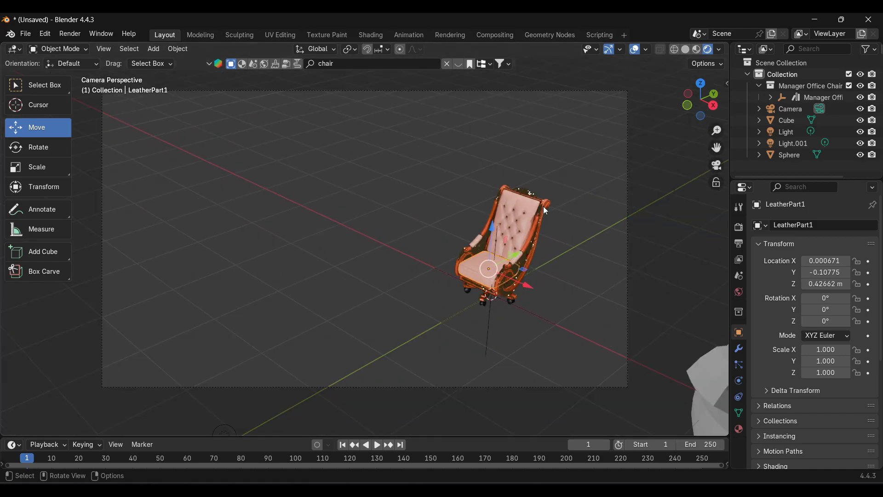
left_click(697, 50)
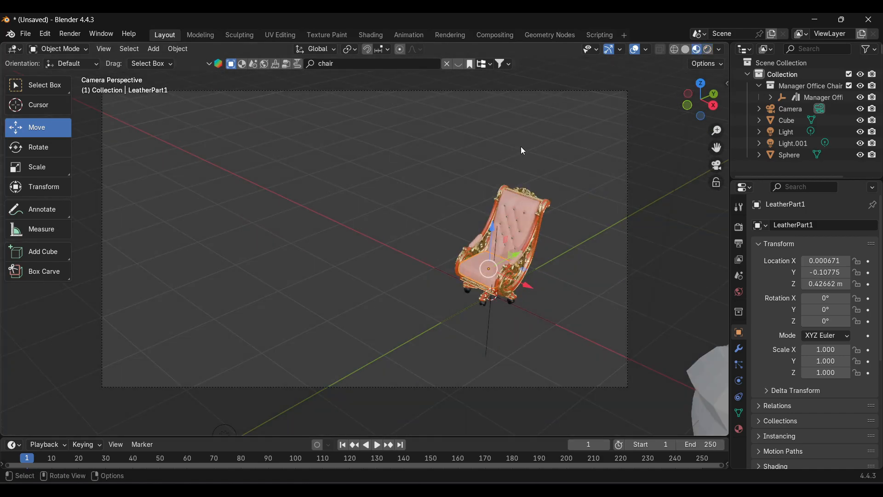
left_click(708, 51)
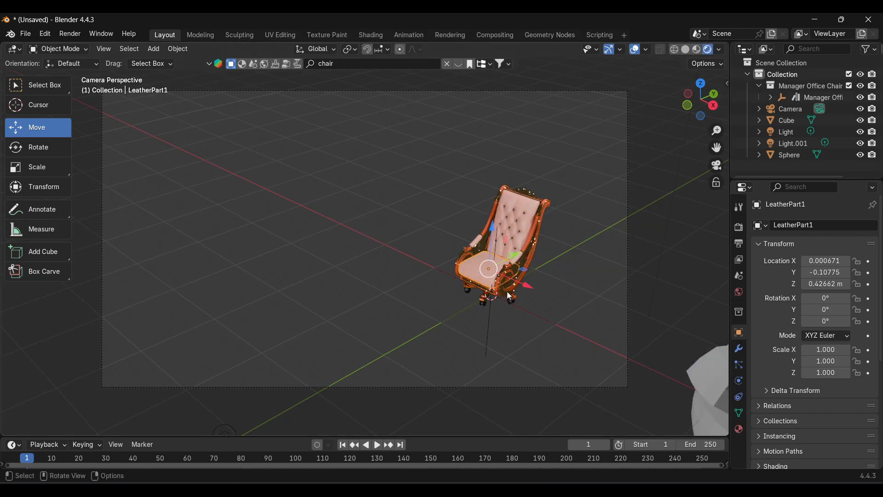
Step: Render the camera view as a still image and examine the chair up close in the render result
left_click(68, 34)
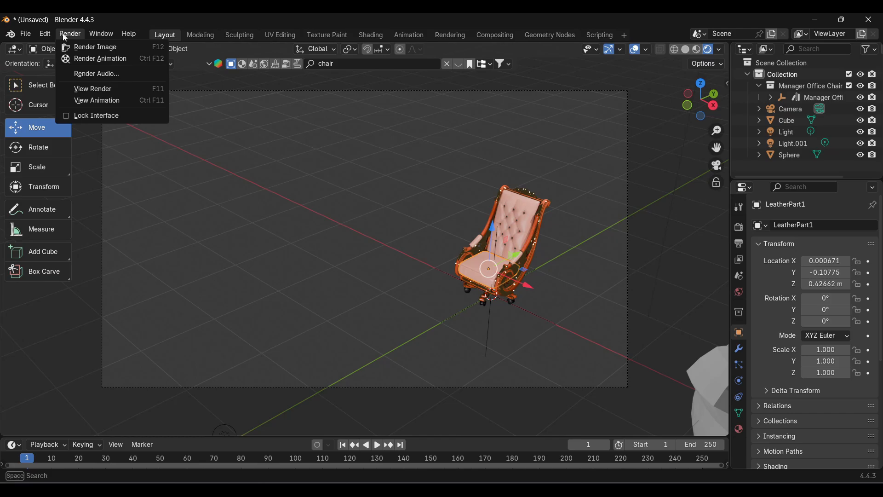
left_click(104, 49)
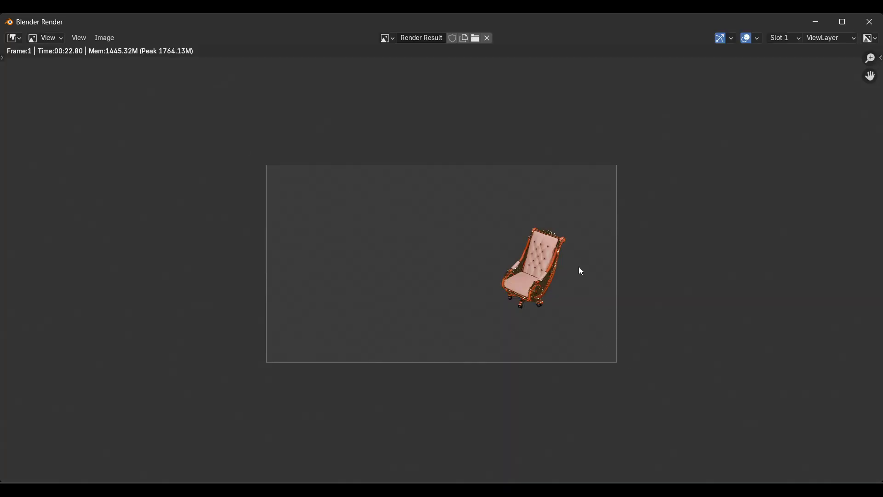
scroll(578, 267, "up", 6)
middle_click_drag(602, 280, 317, 269)
scroll(490, 286, "up", 4)
scroll(491, 287, "down", 5)
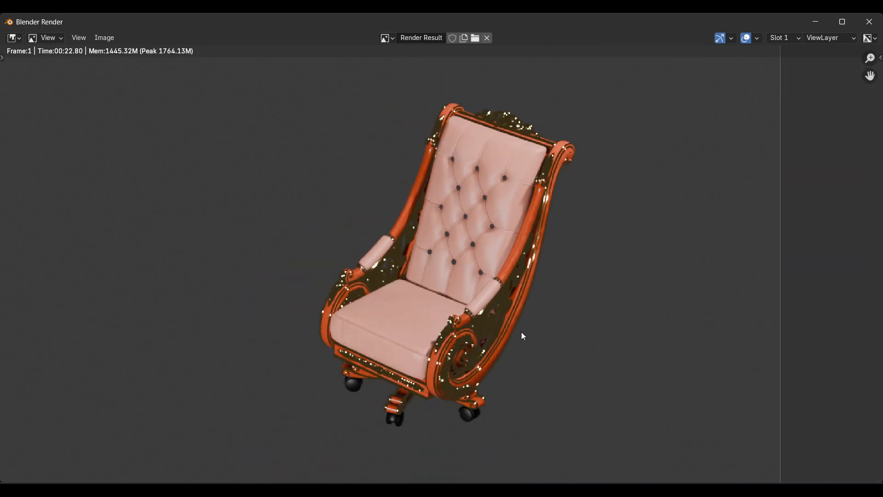
scroll(523, 336, "down", 3)
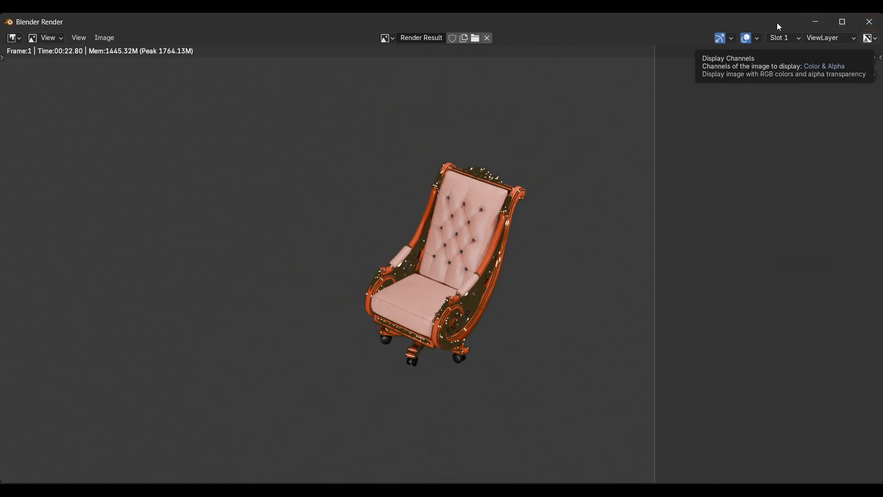
Step: Leave the render result for the 3D viewport and deselect the chair's seat cushion
left_click_drag(779, 27, 693, 264)
left_click_drag(539, 259, 615, 255)
left_click(593, 237)
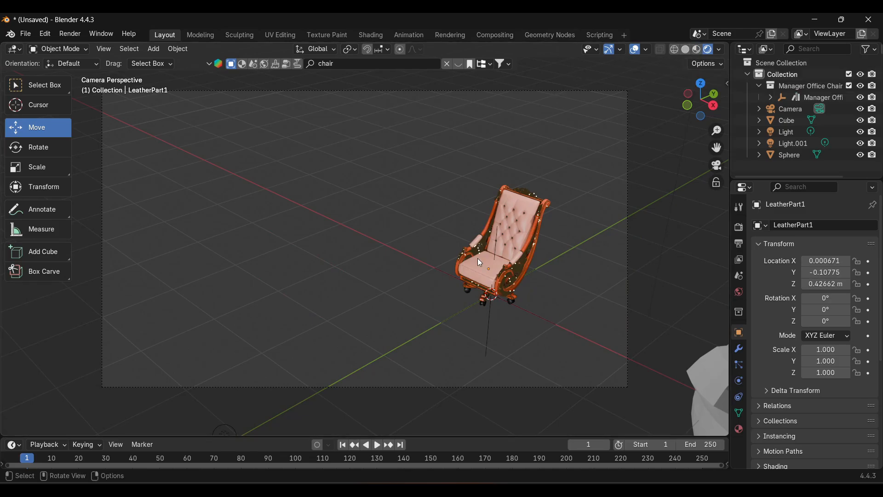
Step: Display the scene in Material Preview shading and leave the camera view to show the chair with the sphere and cube
left_click(699, 51)
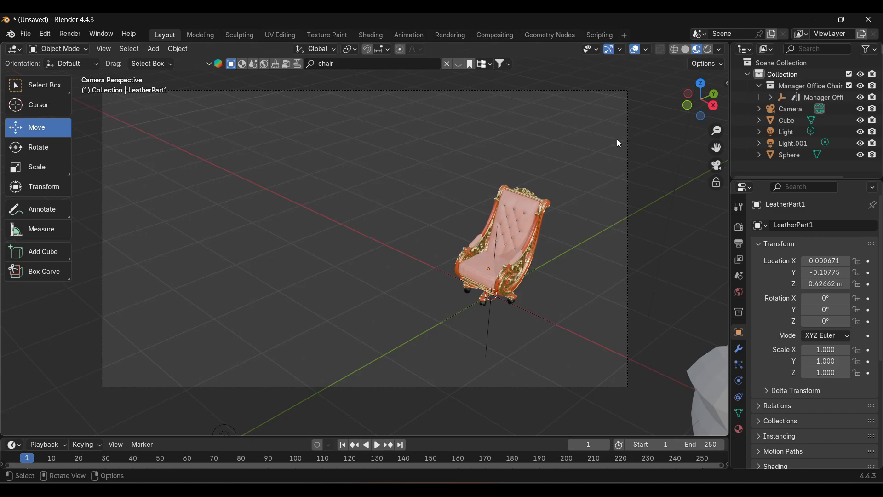
key("KP_0")
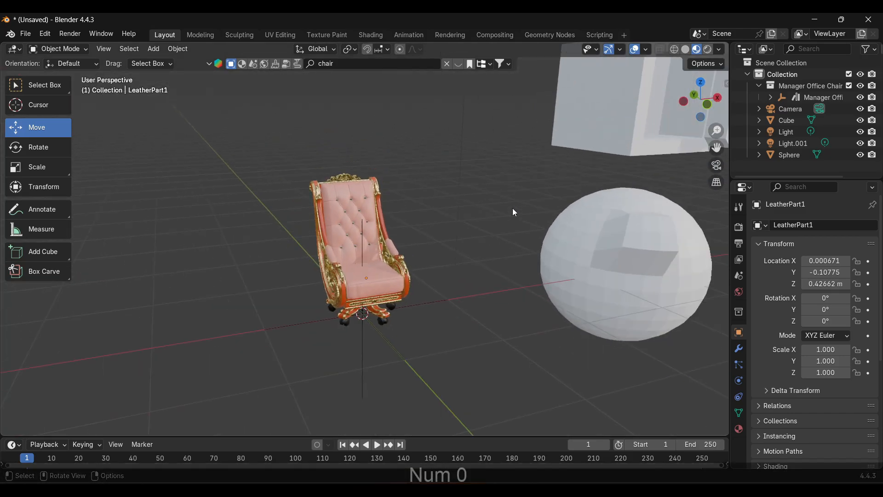
left_click_drag(514, 213, 426, 200, "alt")
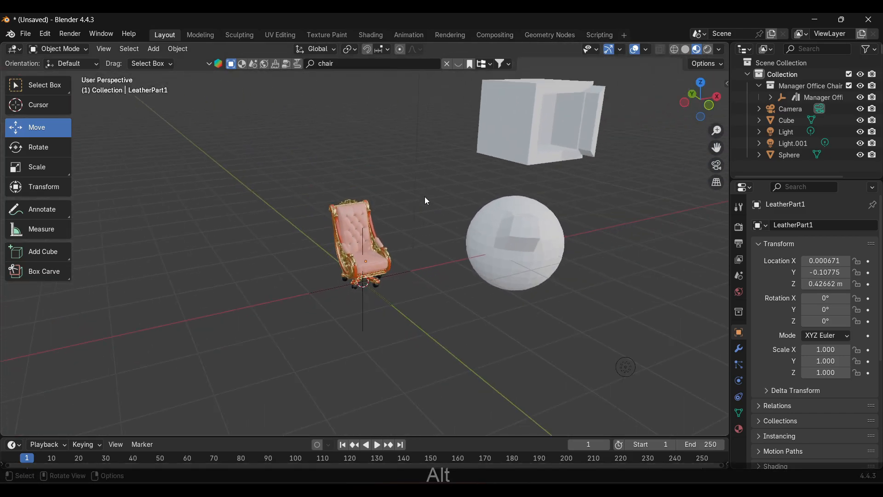
scroll(575, 289, "up", 1)
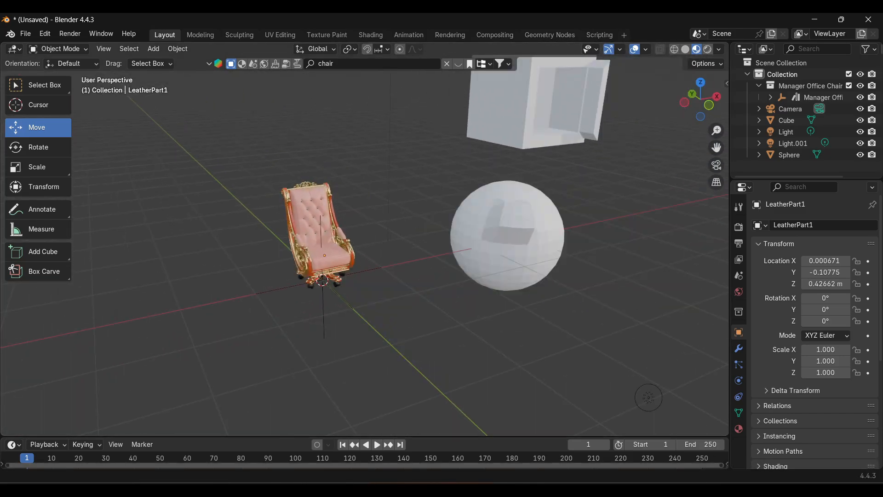